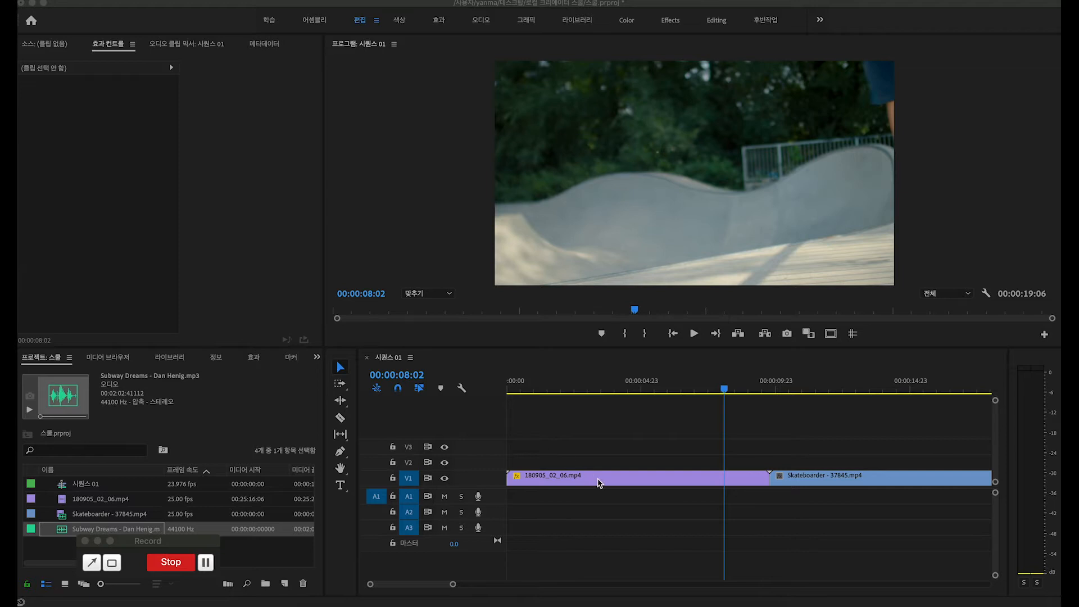
Animate the scale of the 180905_02_06.mp4 clip with a starting keyframe at 00:00:06:22 and a value of 130 at 00:00:08:00
{"action": "left_click_drag", "start_coordinate": [725, 389], "coordinate": [668, 453]}
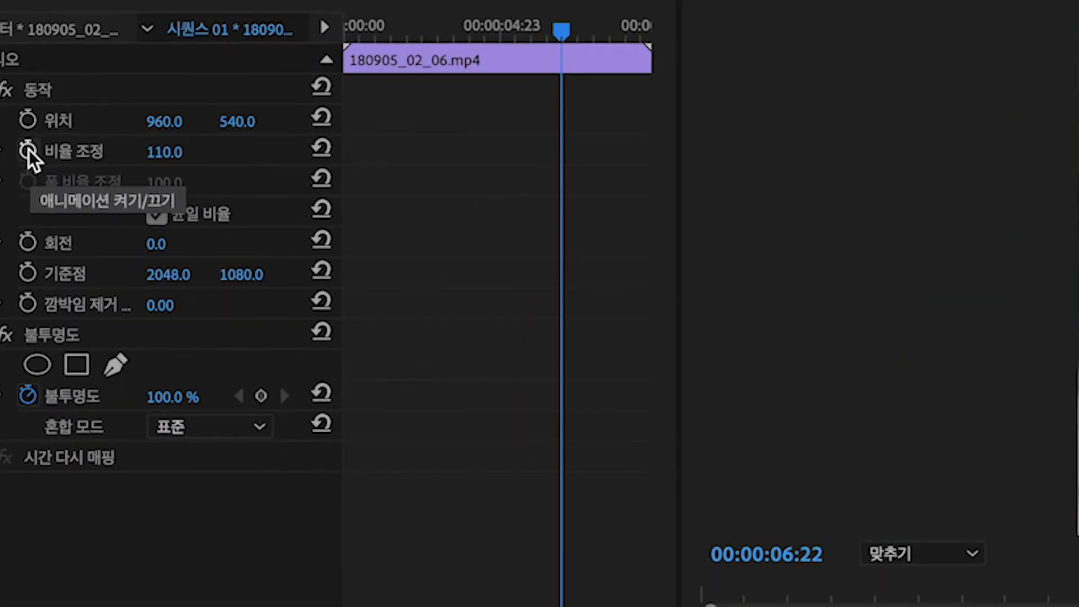
{"action": "left_click", "coordinate": [28, 150]}
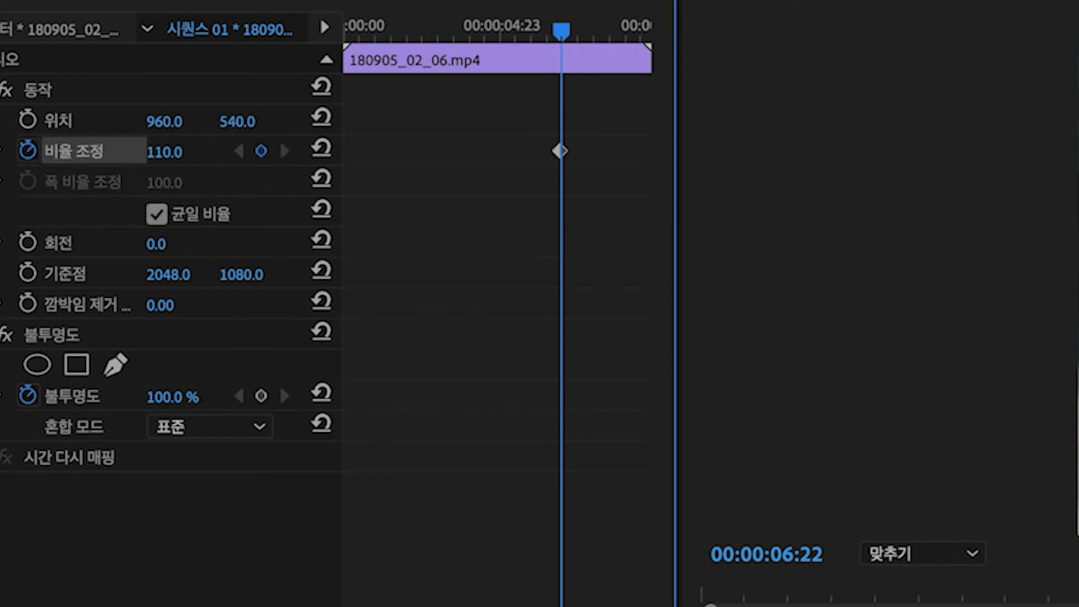
{"action": "key", "text": "space"}
{"action": "key", "text": "space"}
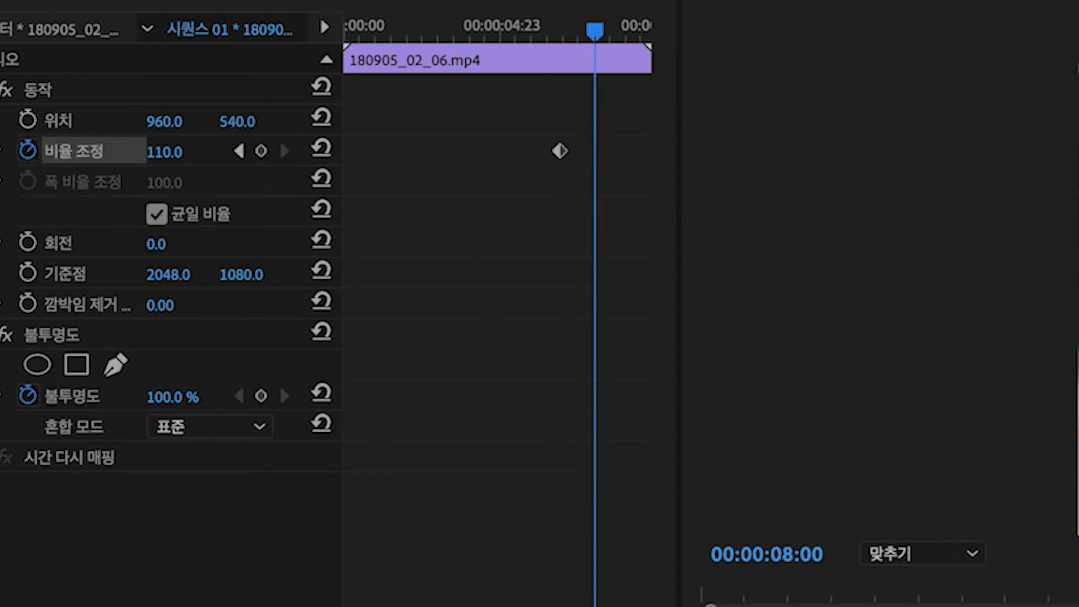
{"action": "left_click", "coordinate": [168, 153]}
{"action": "type", "text": "130"}
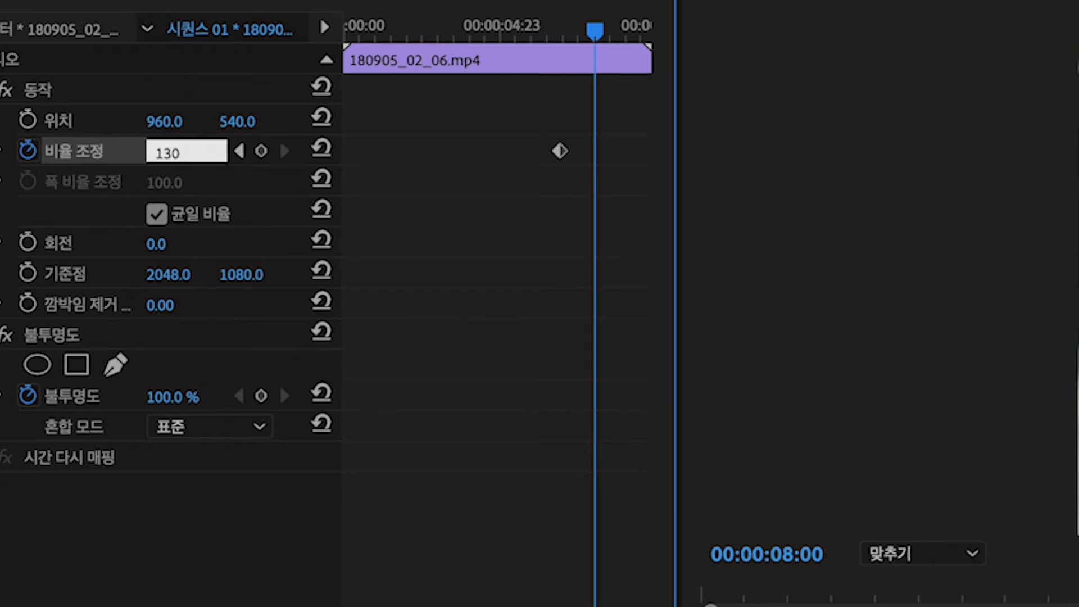
{"action": "key", "text": "Return"}
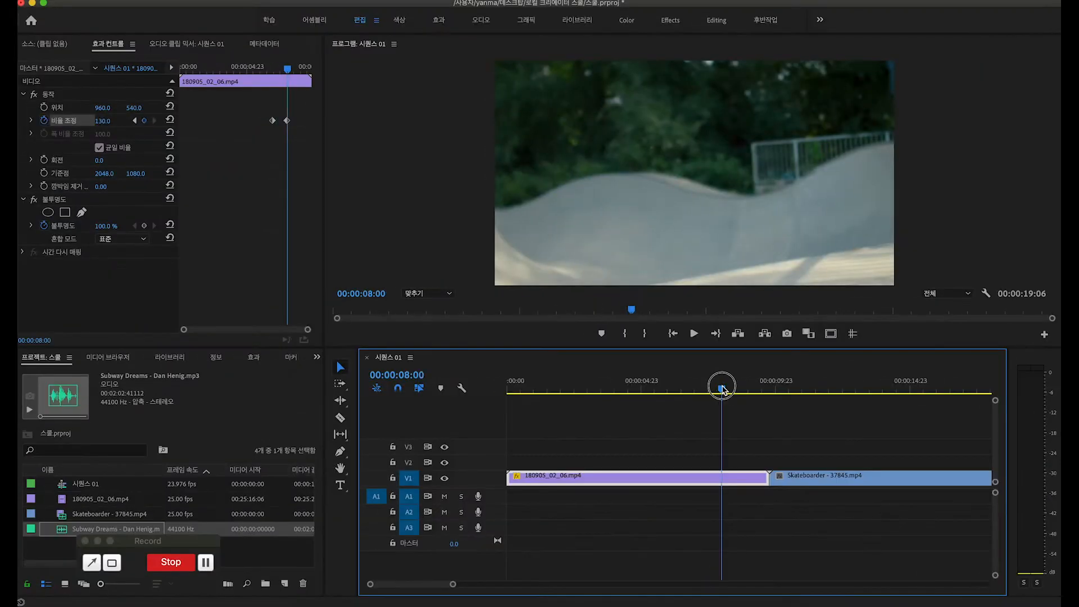
Play back the scale animation at the end of the first clip from just before its starting keyframe
{"action": "left_click_drag", "start_coordinate": [723, 386], "coordinate": [695, 389]}
{"action": "key", "text": "space"}
{"action": "key", "text": "space"}
{"action": "left_click", "coordinate": [699, 386]}
{"action": "key", "text": "space"}
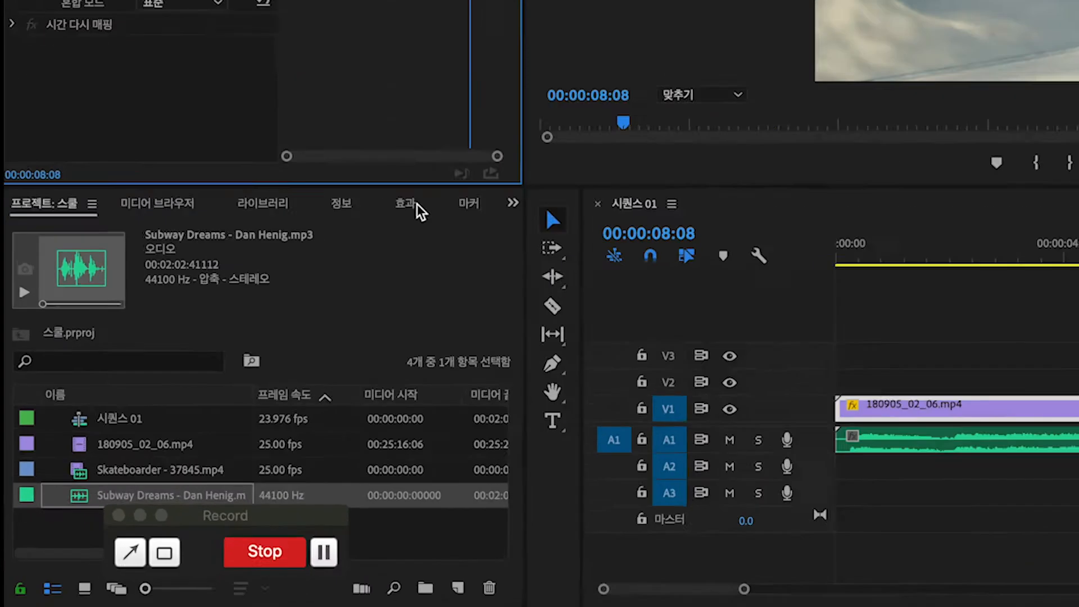
Apply the Cross Dissolve (교차 디졸브) video transition at the cut between 180905_02_06.mp4 and Skateboarder - 37845.mp4
{"action": "left_click", "coordinate": [417, 204]}
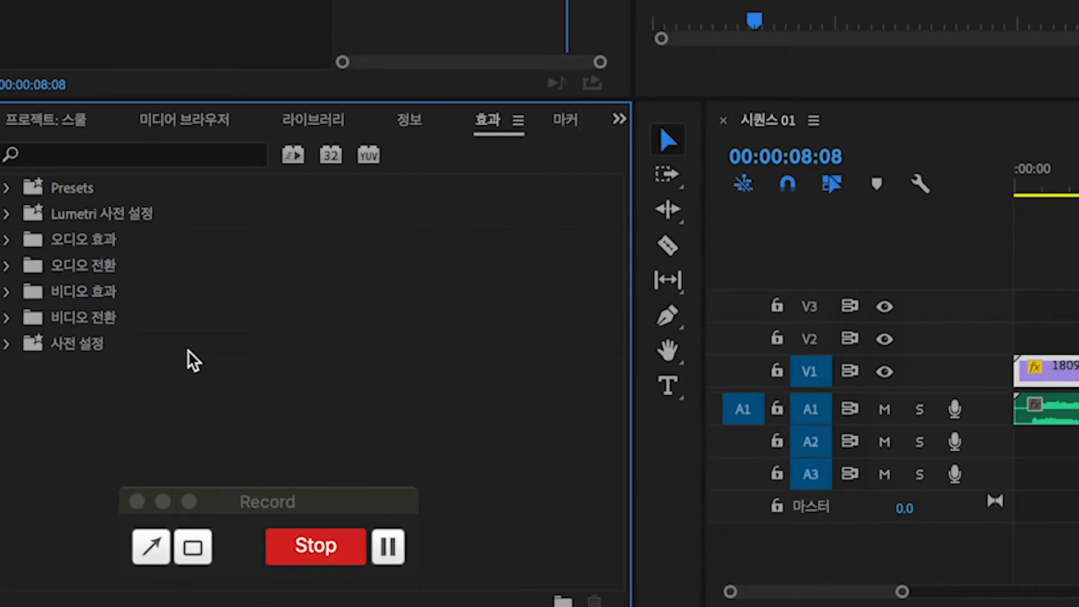
{"action": "left_click", "coordinate": [10, 318]}
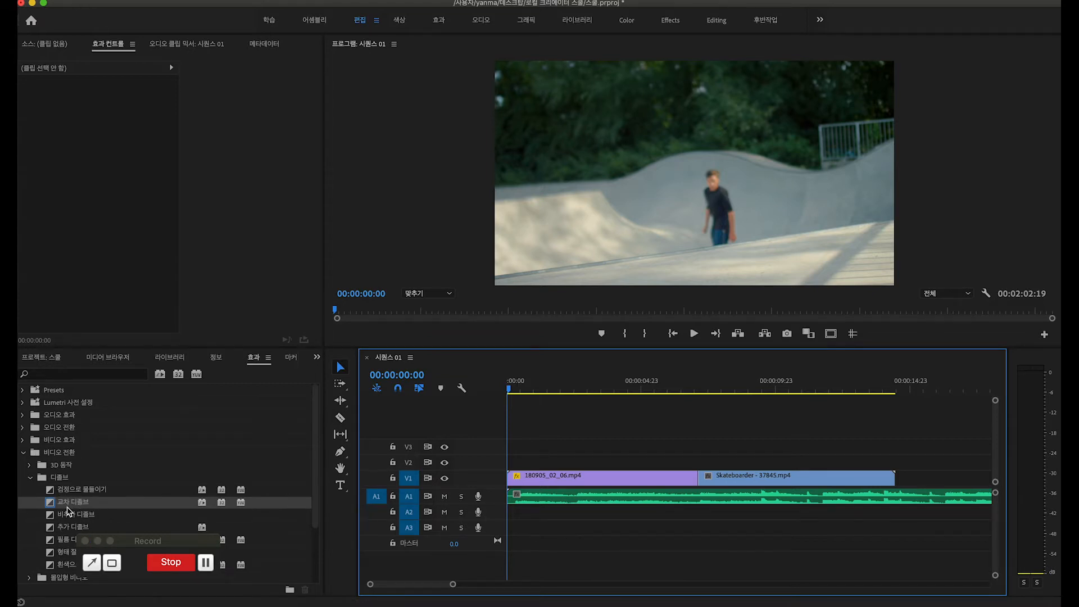
{"action": "left_click_drag", "start_coordinate": [70, 507], "coordinate": [684, 475]}
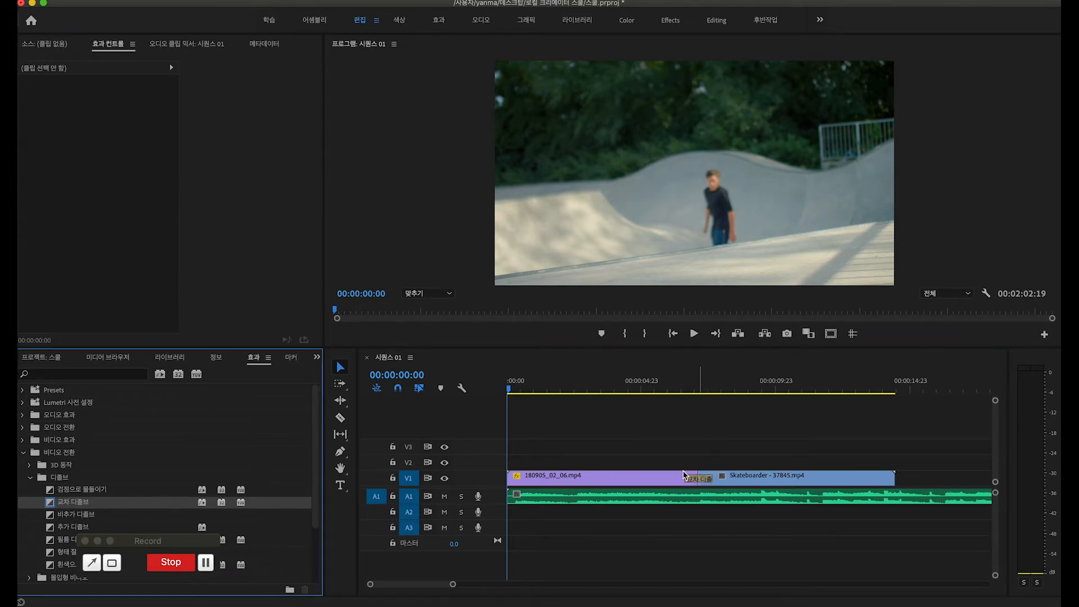
Play back the cross dissolve across the cut between the two clips
{"action": "left_click_drag", "start_coordinate": [510, 386], "coordinate": [660, 399]}
{"action": "key", "text": "space"}
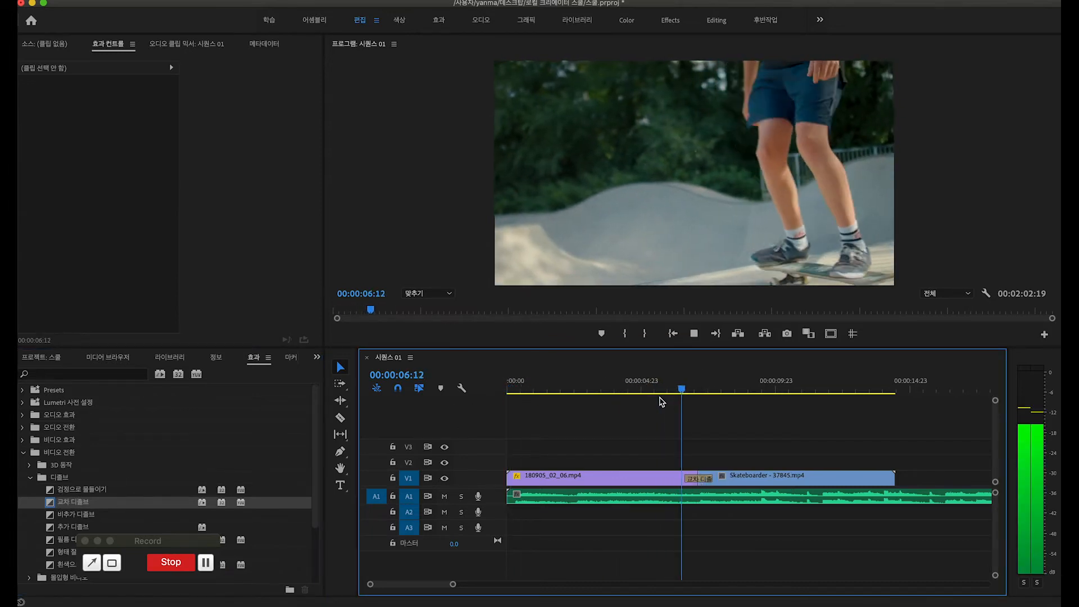
{"action": "key", "text": "space"}
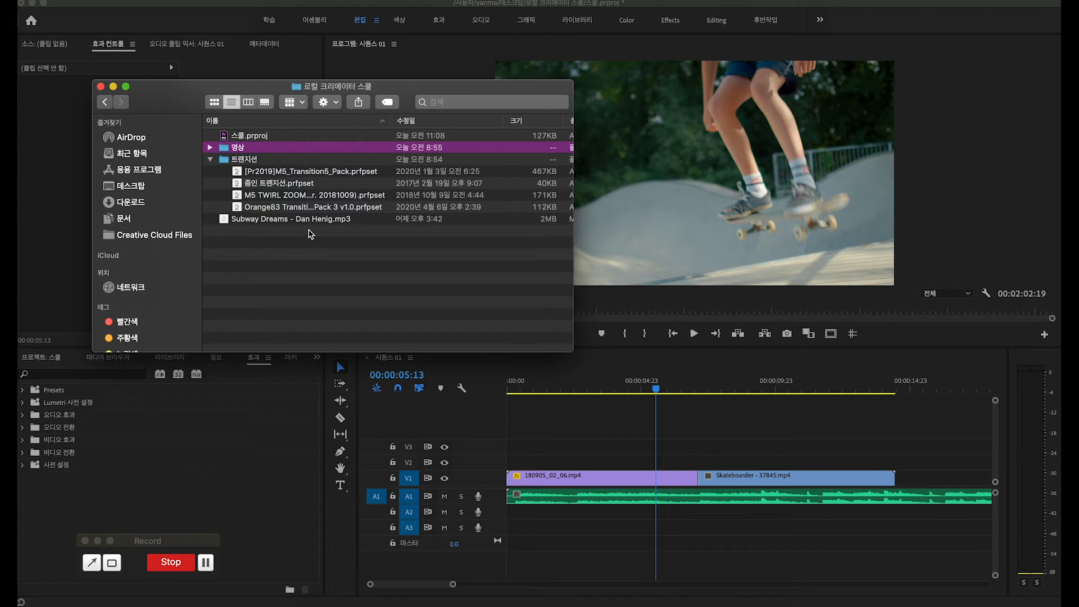
Import the M5 TWIRL ZOOM .prfpset preset file from the 트랜지션 folder and expand the effect presets (사전 설정)
{"action": "left_click", "coordinate": [274, 364]}
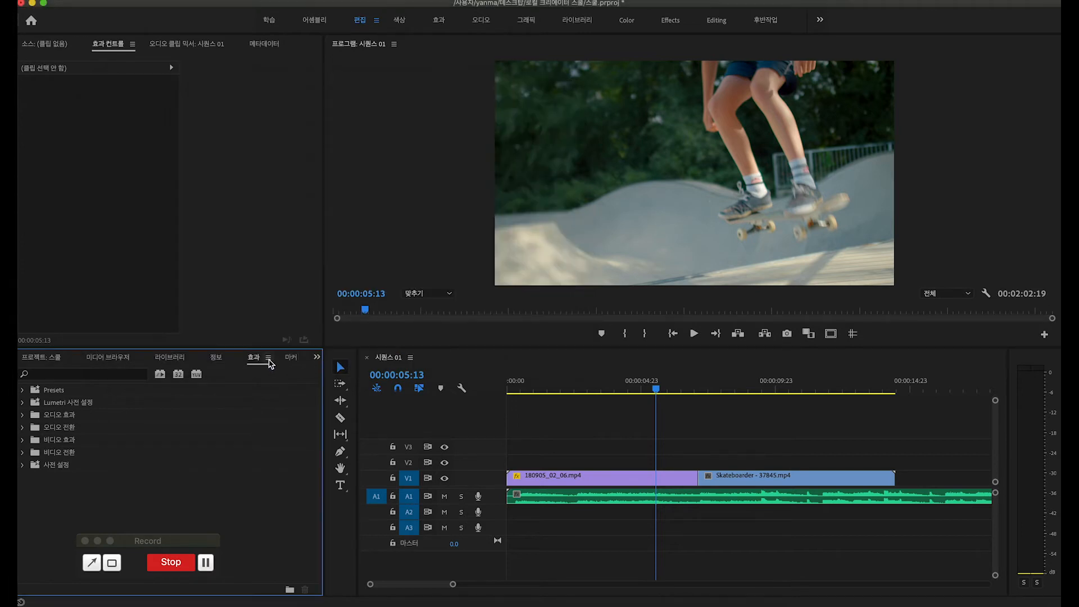
{"action": "left_click", "coordinate": [270, 360]}
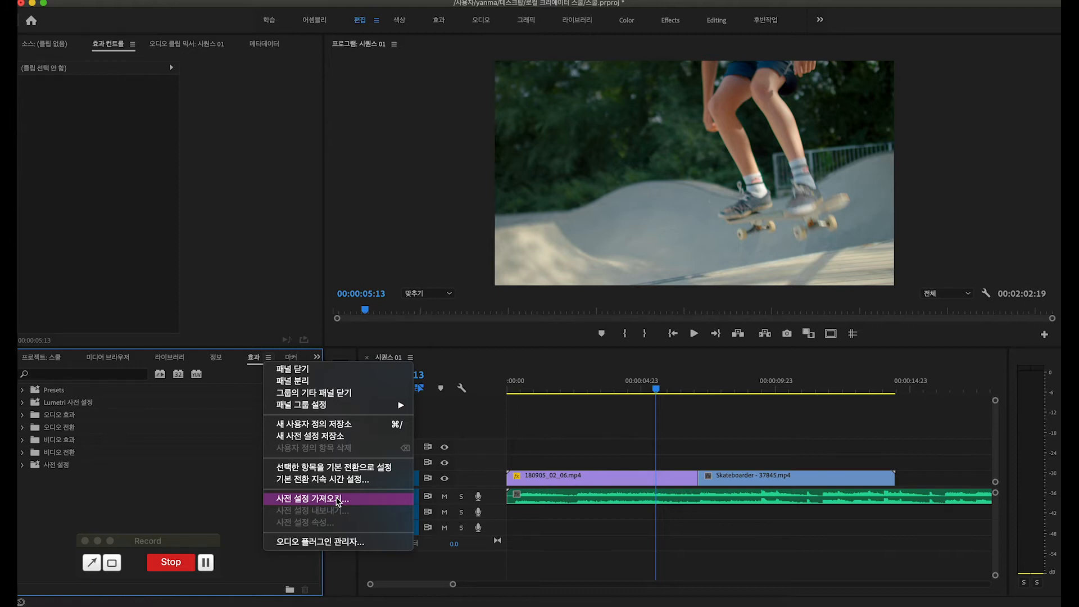
{"action": "left_click", "coordinate": [338, 499]}
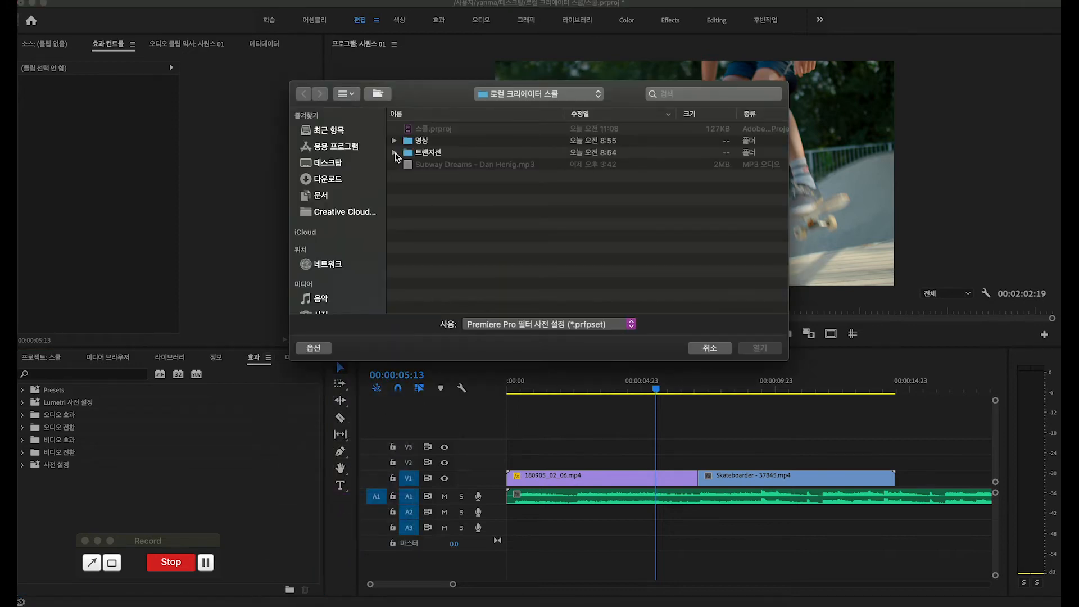
{"action": "left_click", "coordinate": [395, 153]}
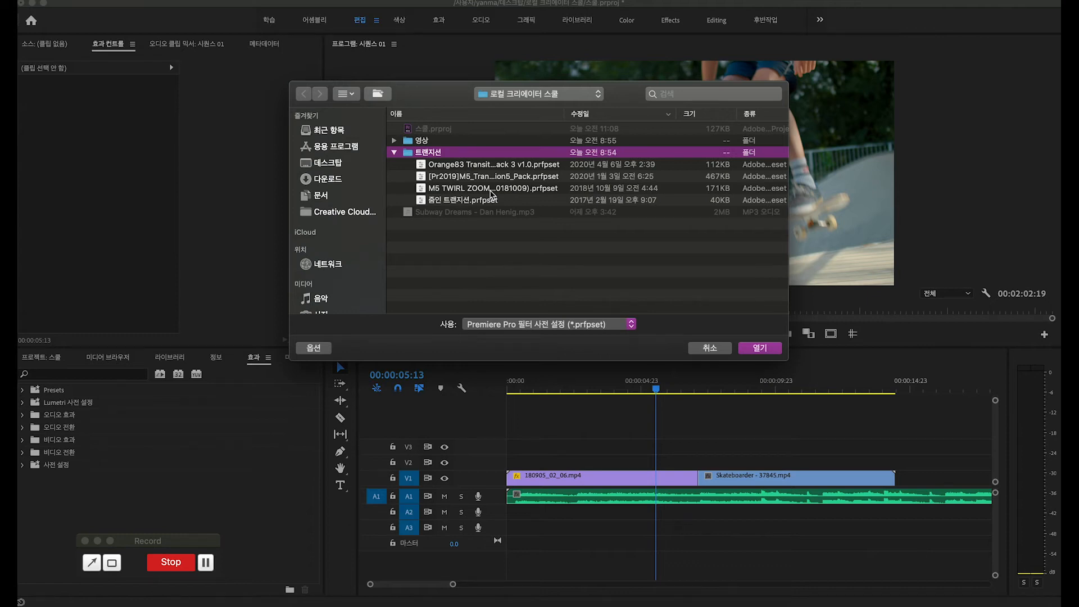
{"action": "left_click", "coordinate": [487, 194]}
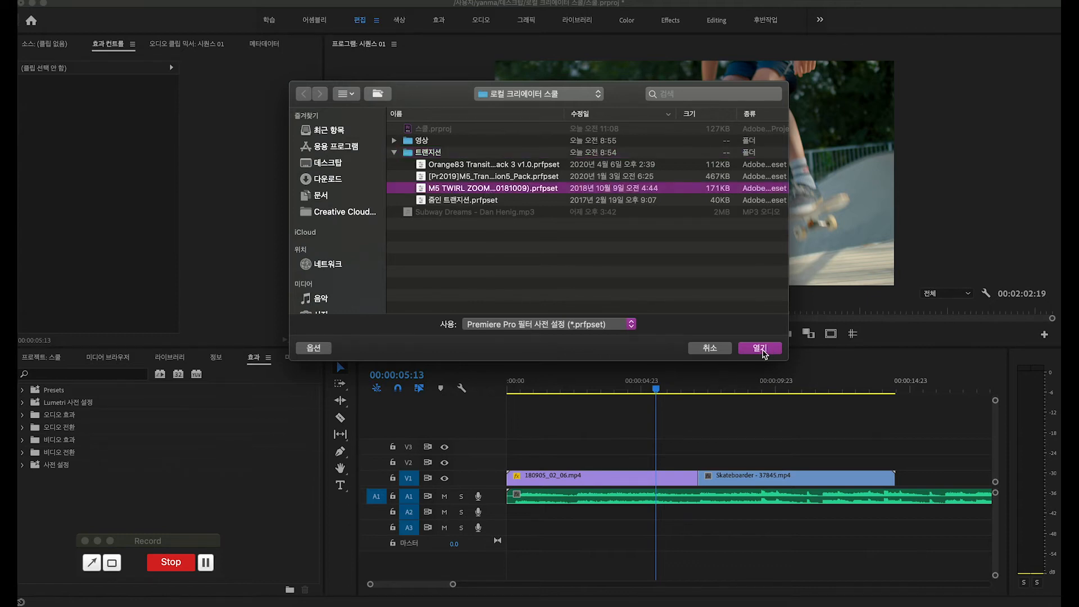
{"action": "left_click", "coordinate": [762, 350]}
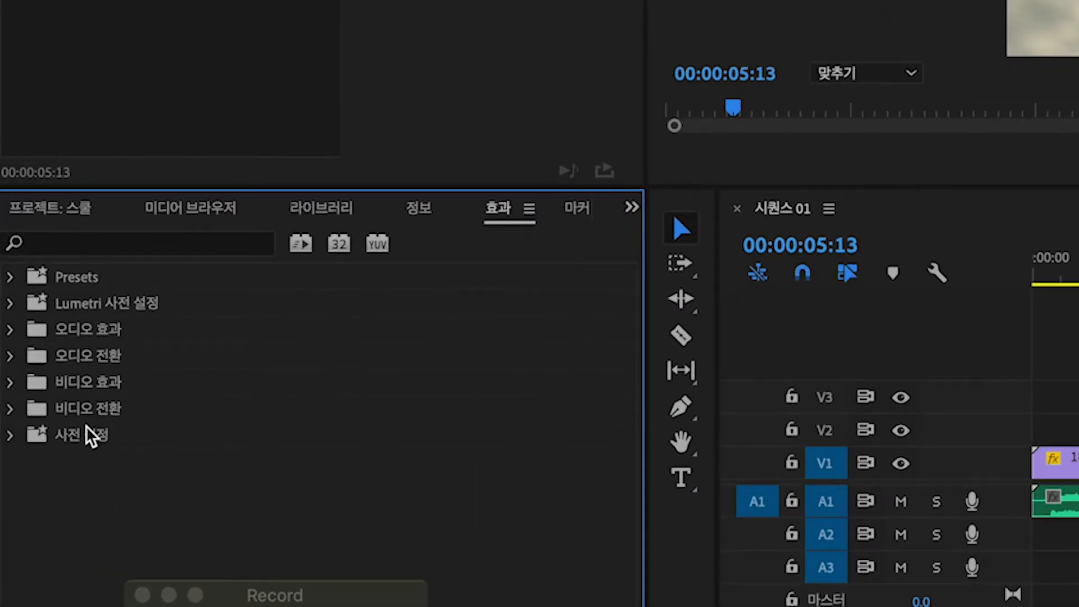
{"action": "left_click", "coordinate": [11, 436]}
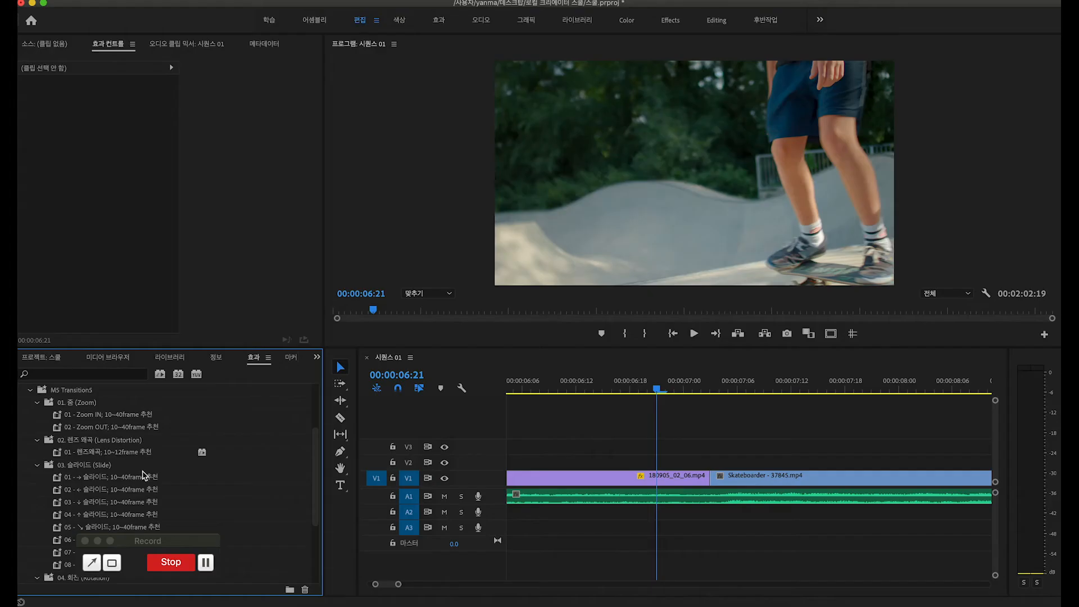
{"action": "mouse_move", "coordinate": [145, 479]}
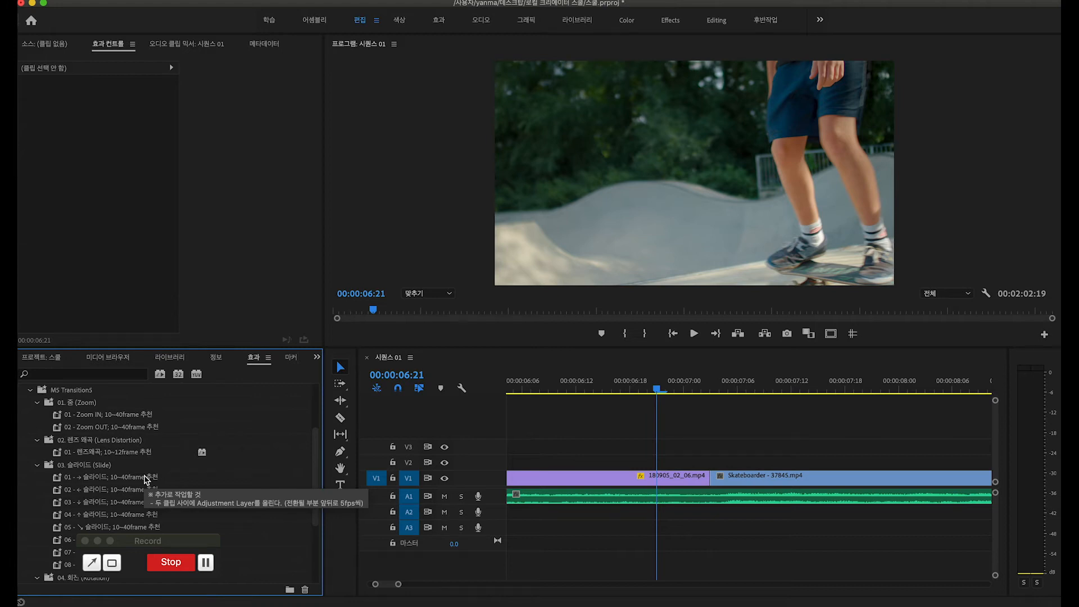
Create a new adjustment layer (조정 레이어) in the project with its default settings
{"action": "left_click", "coordinate": [47, 357]}
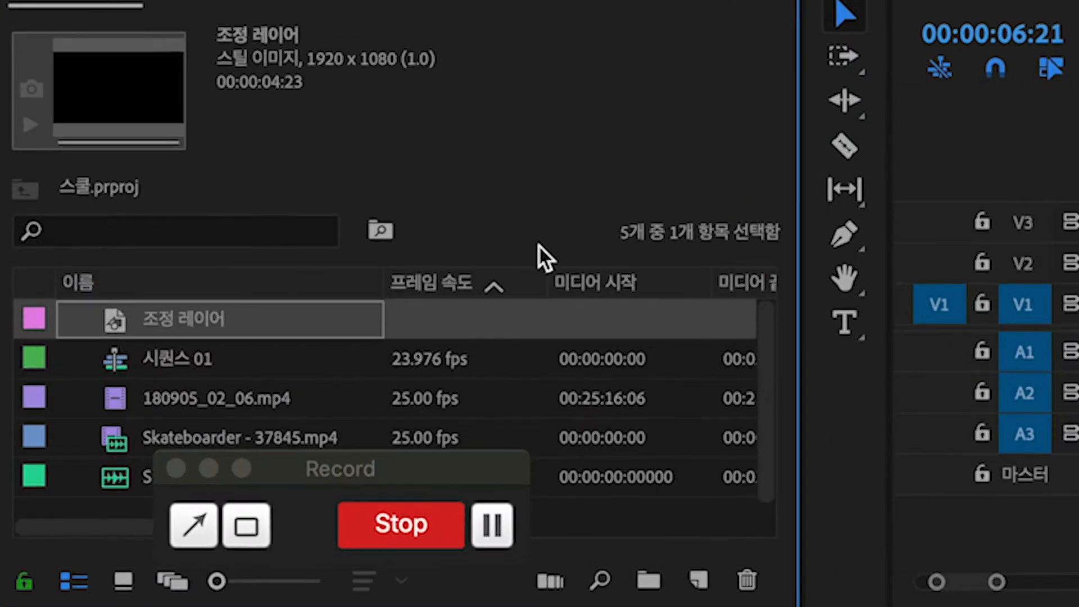
{"action": "left_click", "coordinate": [700, 579]}
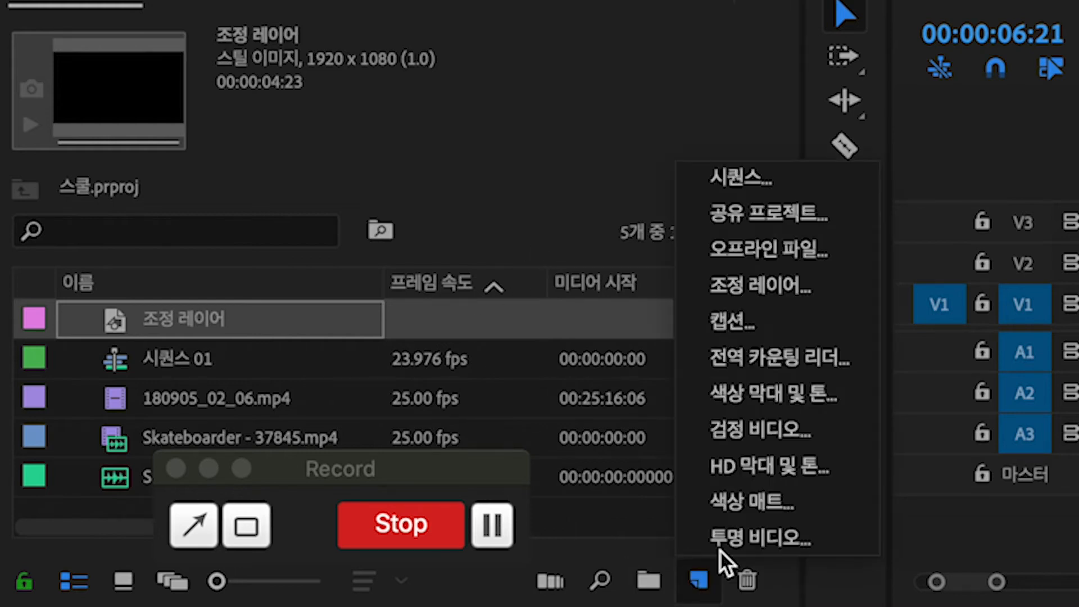
{"action": "left_click", "coordinate": [799, 286]}
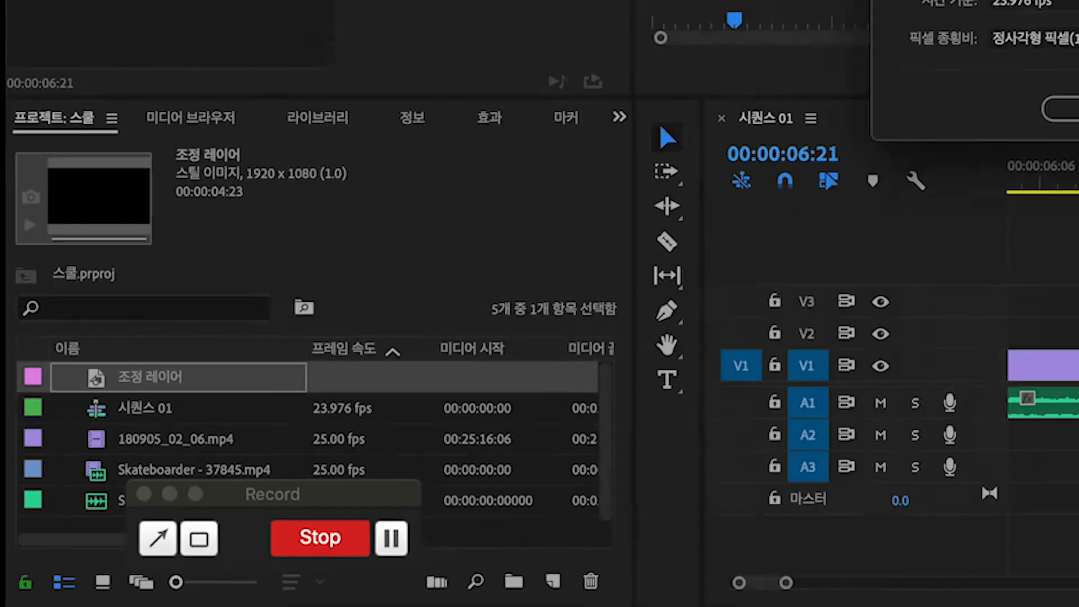
{"action": "left_click", "coordinate": [608, 360]}
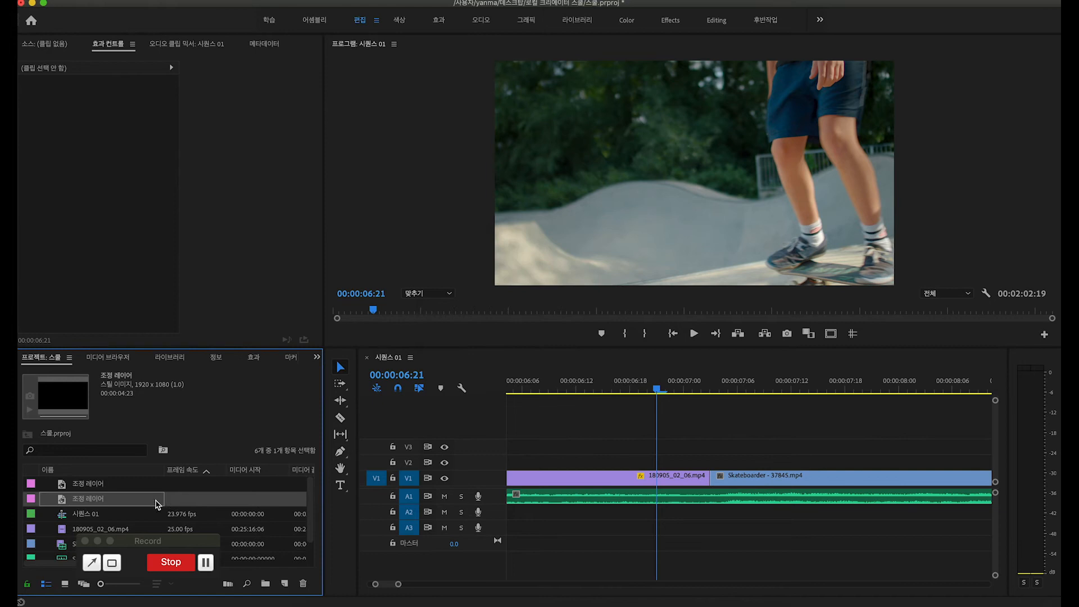
Place the adjustment layer on V2 over the cut and trim it to span five frames on each side
{"action": "left_click_drag", "start_coordinate": [87, 503], "coordinate": [674, 462]}
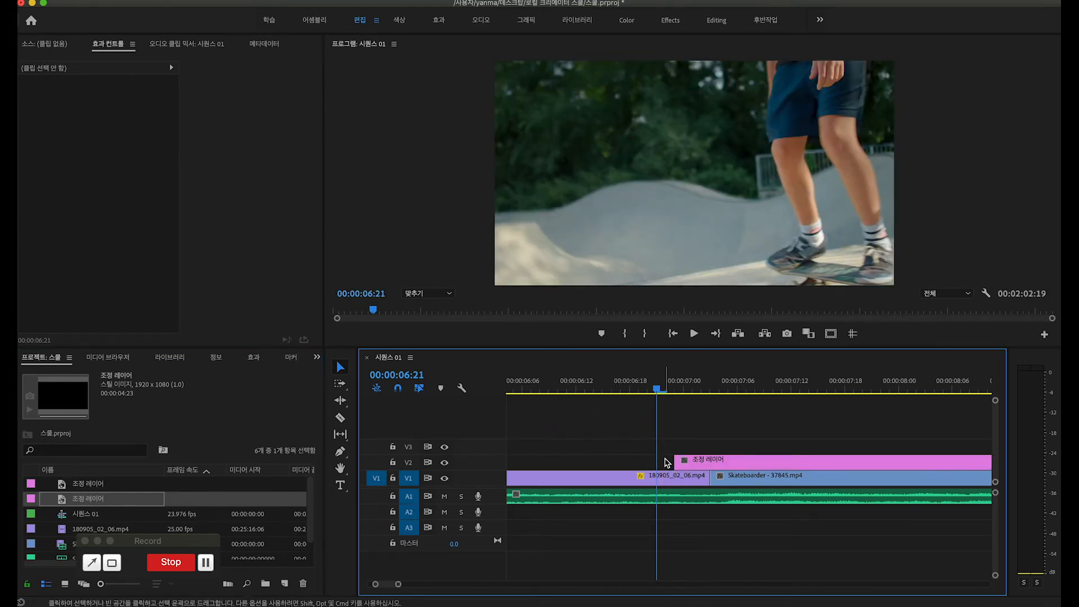
{"action": "scroll", "coordinate": [666, 462], "scroll_direction": "right", "scroll_amount": 2}
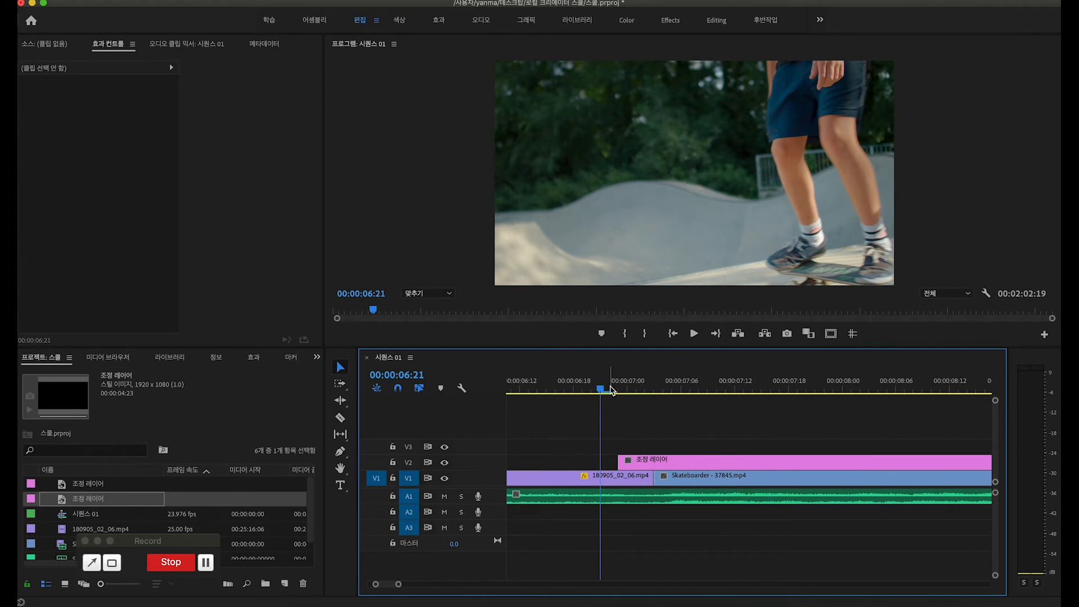
{"action": "left_click_drag", "start_coordinate": [602, 389], "coordinate": [655, 391]}
{"action": "left_click", "coordinate": [673, 462]}
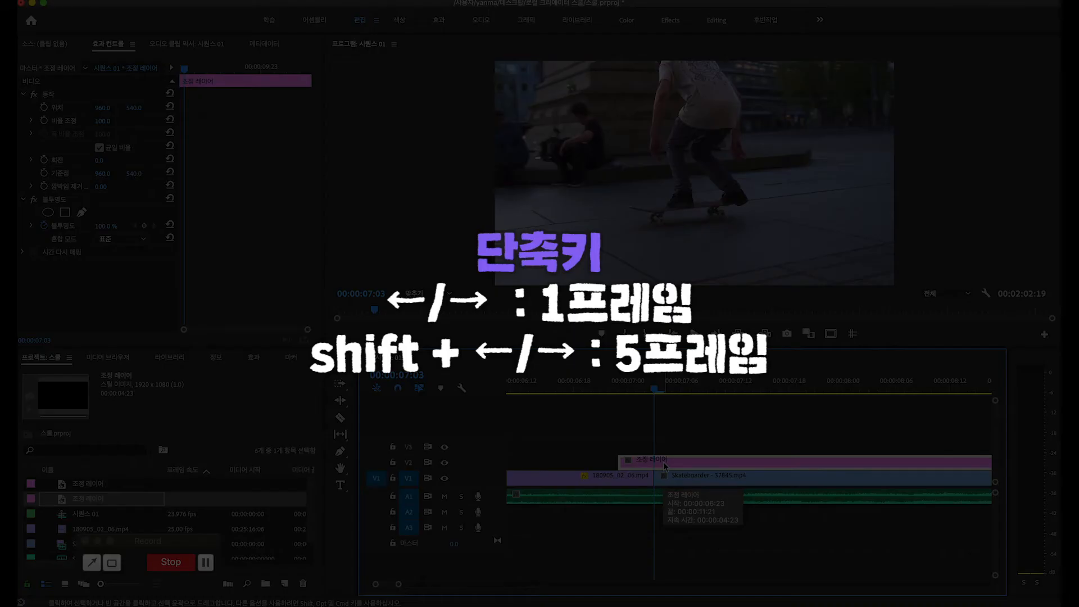
{"action": "key", "text": "shift+Left"}
{"action": "left_click_drag", "start_coordinate": [664, 466], "coordinate": [655, 466]}
{"action": "left_click_drag", "start_coordinate": [671, 390], "coordinate": [649, 392]}
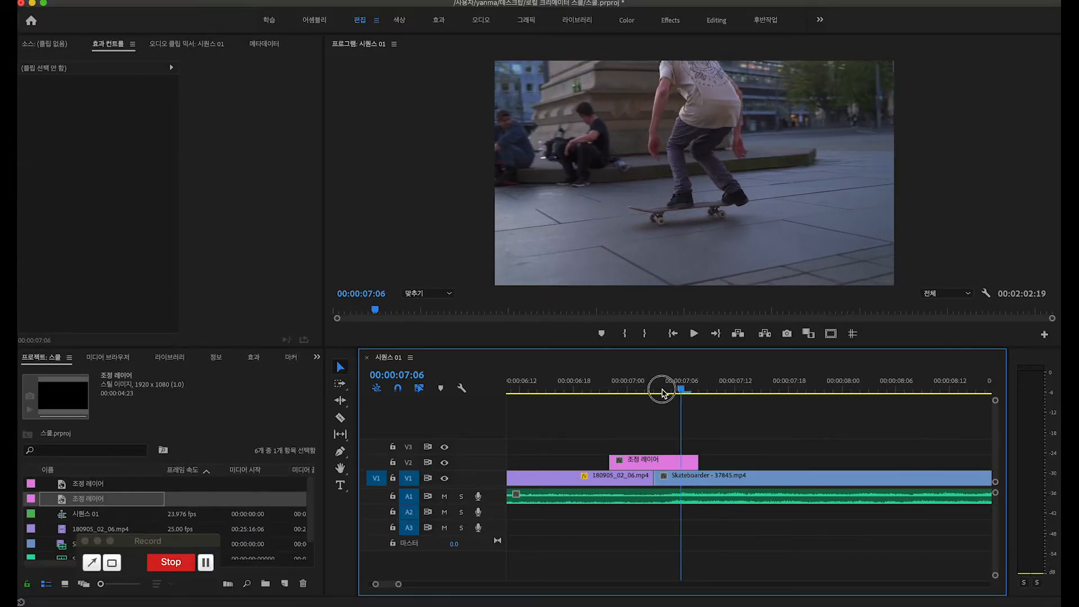
{"action": "left_click_drag", "start_coordinate": [662, 386], "coordinate": [619, 402]}
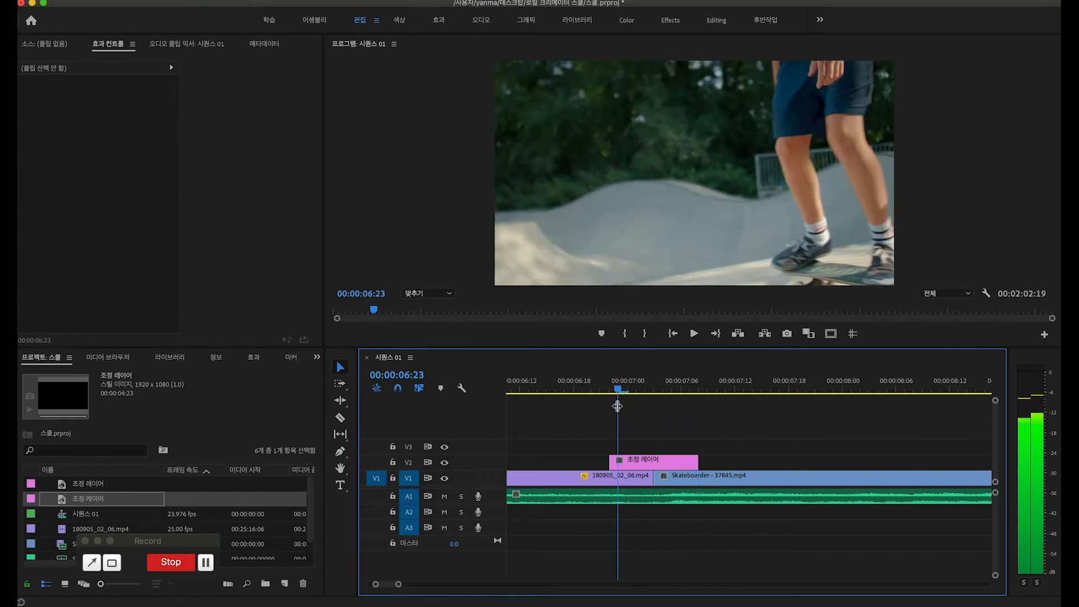
Apply the "01 - 렌즈왜곡; 10~12frame 추천" lens distortion preset to the adjustment layer on V2
{"action": "left_click", "coordinate": [679, 469]}
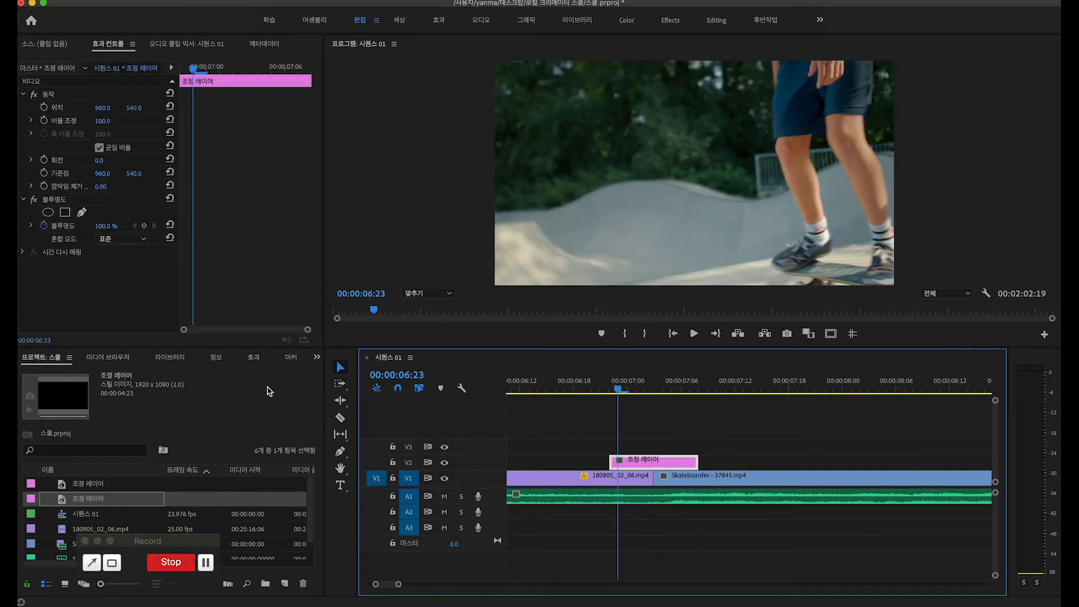
{"action": "left_click", "coordinate": [251, 358]}
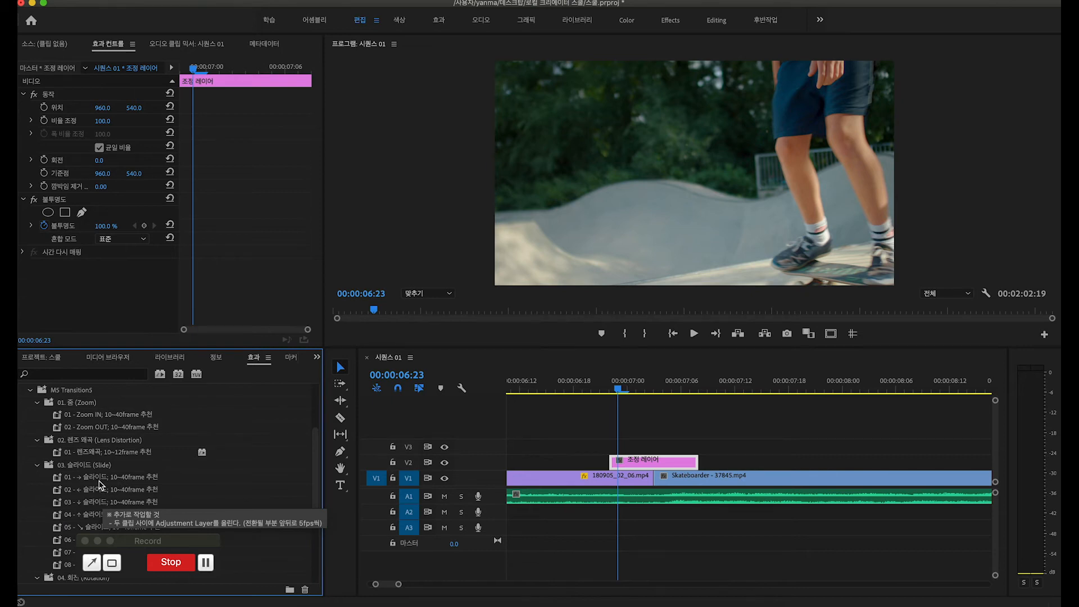
{"action": "left_click_drag", "start_coordinate": [87, 454], "coordinate": [674, 460]}
Play back the lens distortion transition from before the adjustment layer into the second clip
{"action": "left_click_drag", "start_coordinate": [625, 389], "coordinate": [524, 385]}
{"action": "key", "text": "minus"}
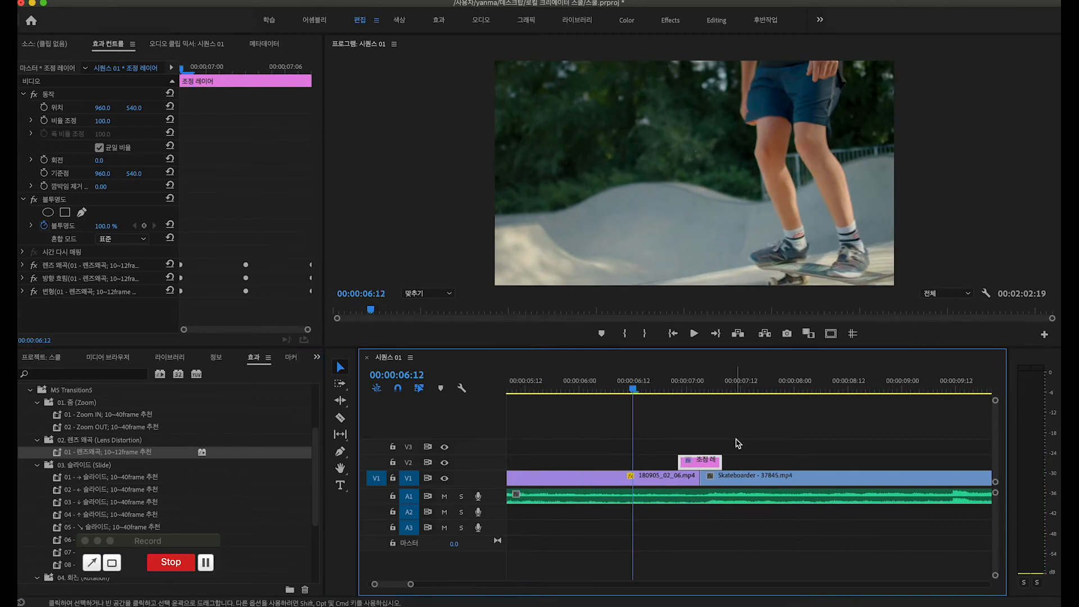
{"action": "key", "text": "space"}
{"action": "left_click_drag", "start_coordinate": [796, 382], "coordinate": [648, 385]}
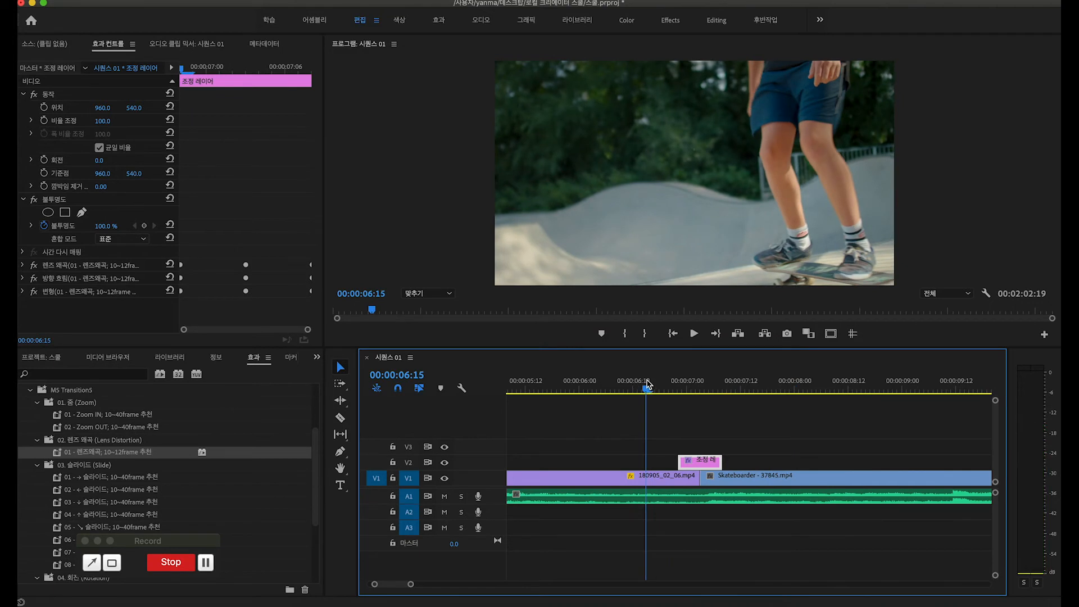
{"action": "key", "text": "space"}
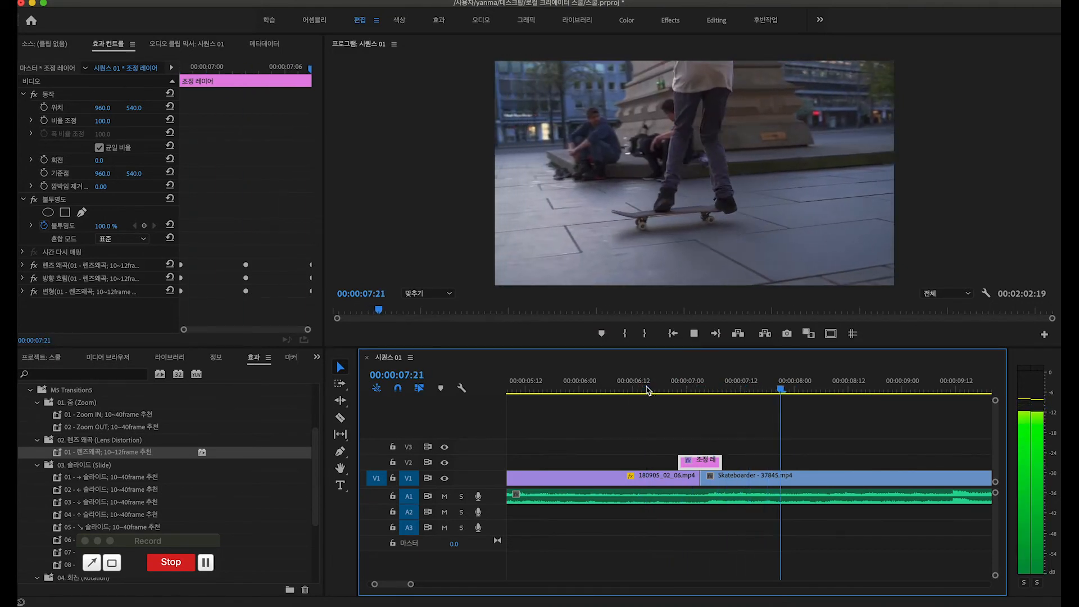
{"action": "key", "text": "space"}
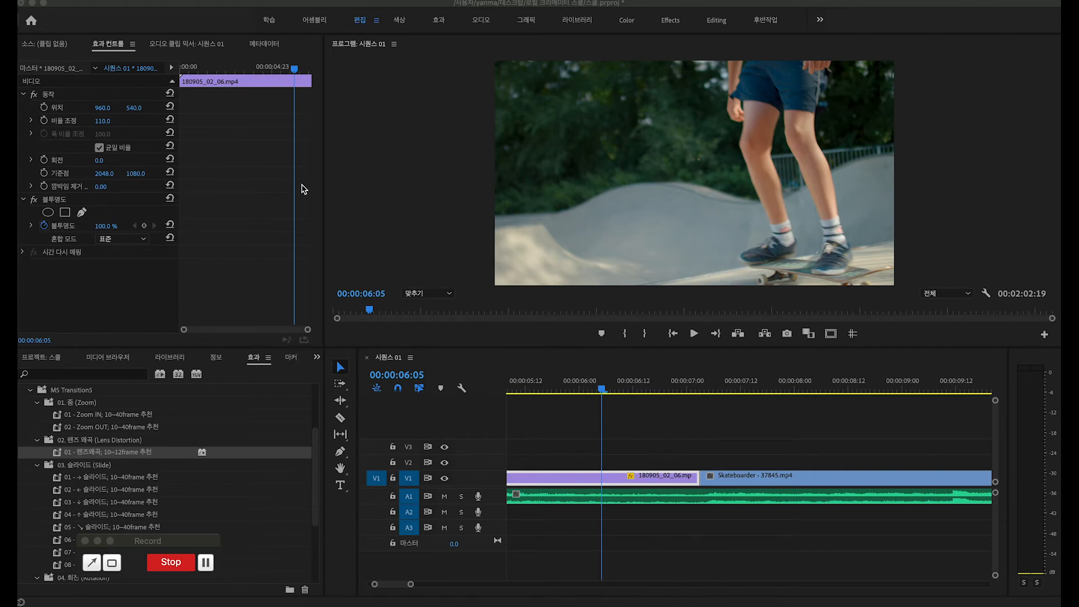
Draw a closed four-point Pen opacity mask on the 180905_02_06.mp4 clip around the trees and ramp near the frame's centre
{"action": "left_click", "coordinate": [679, 480]}
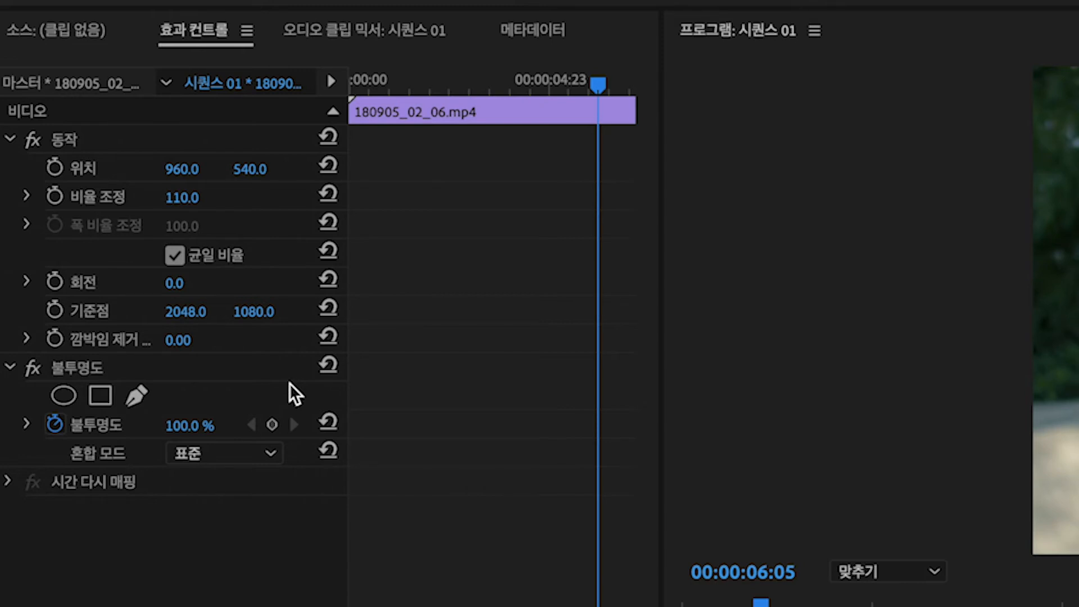
{"action": "left_click", "coordinate": [137, 395]}
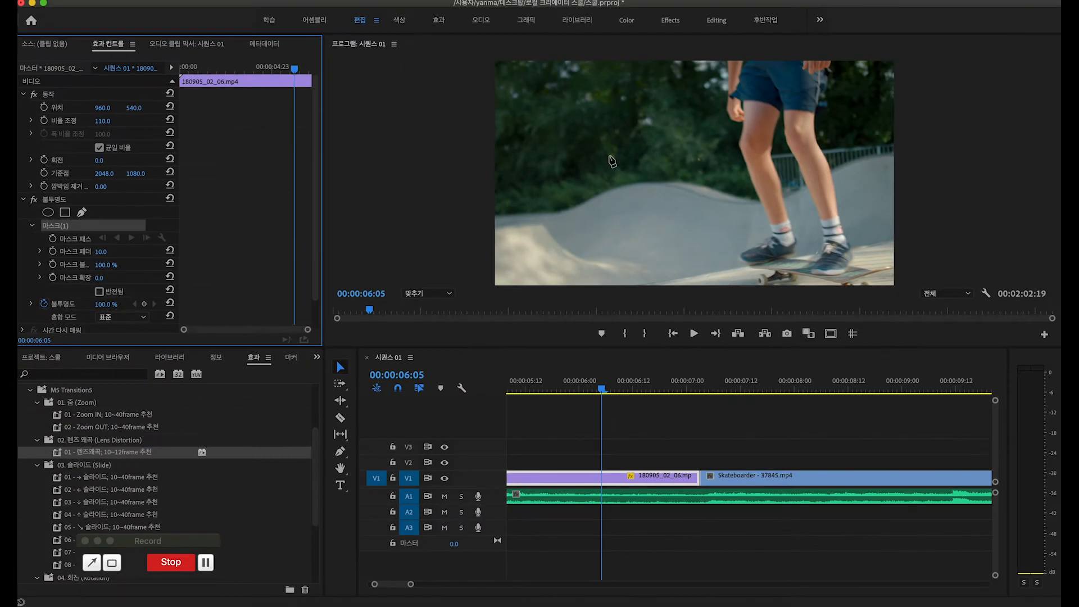
{"action": "left_click", "coordinate": [604, 153]}
{"action": "left_click", "coordinate": [619, 203]}
{"action": "left_click", "coordinate": [697, 203]}
{"action": "left_click", "coordinate": [697, 153]}
{"action": "left_click", "coordinate": [605, 152]}
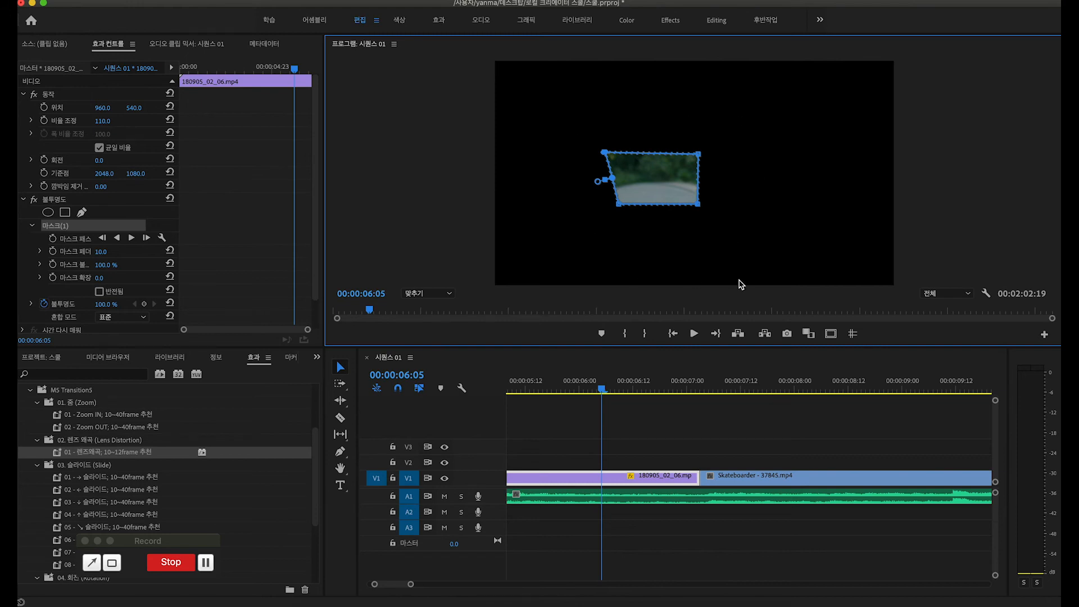
Scrub the masked clip and turn on mask path (마스크 패스) keyframing at 00:00:06:00
{"action": "left_click_drag", "start_coordinate": [602, 388], "coordinate": [675, 383]}
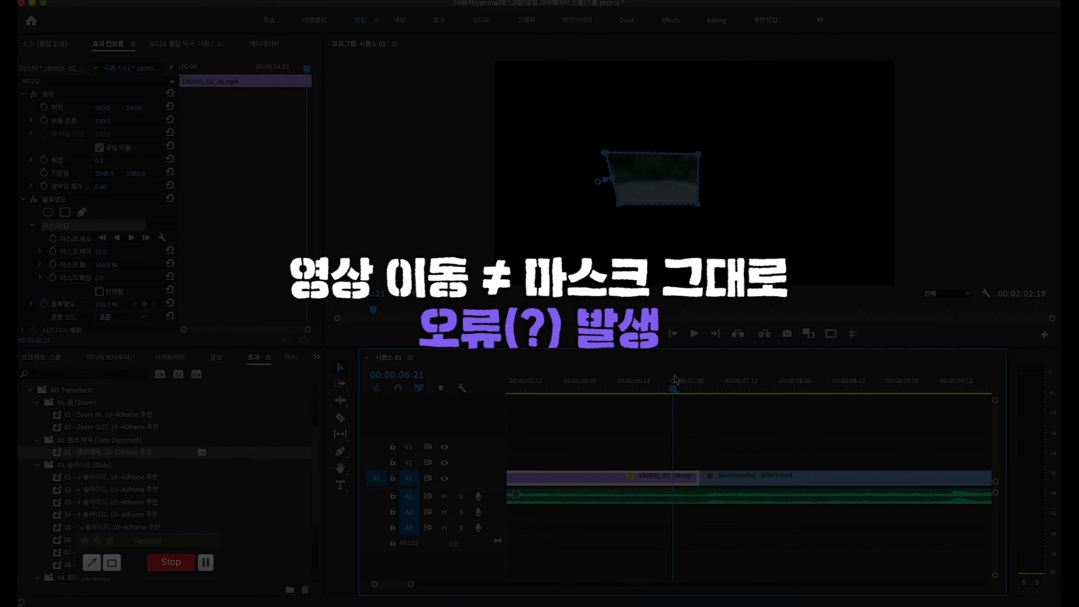
{"action": "left_click_drag", "start_coordinate": [674, 395], "coordinate": [597, 395]}
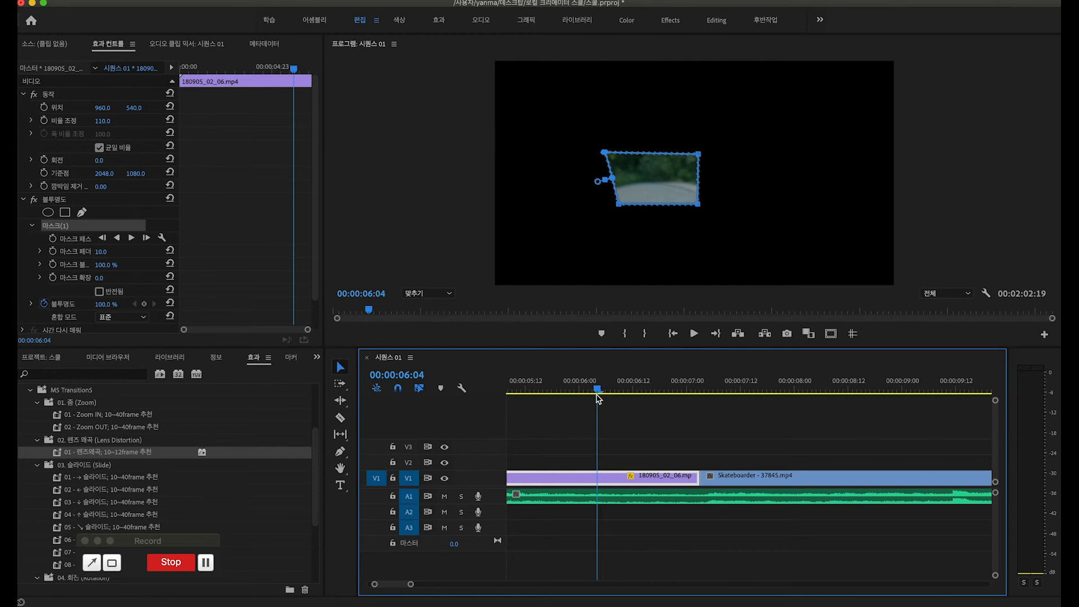
{"action": "left_click_drag", "start_coordinate": [598, 394], "coordinate": [580, 393]}
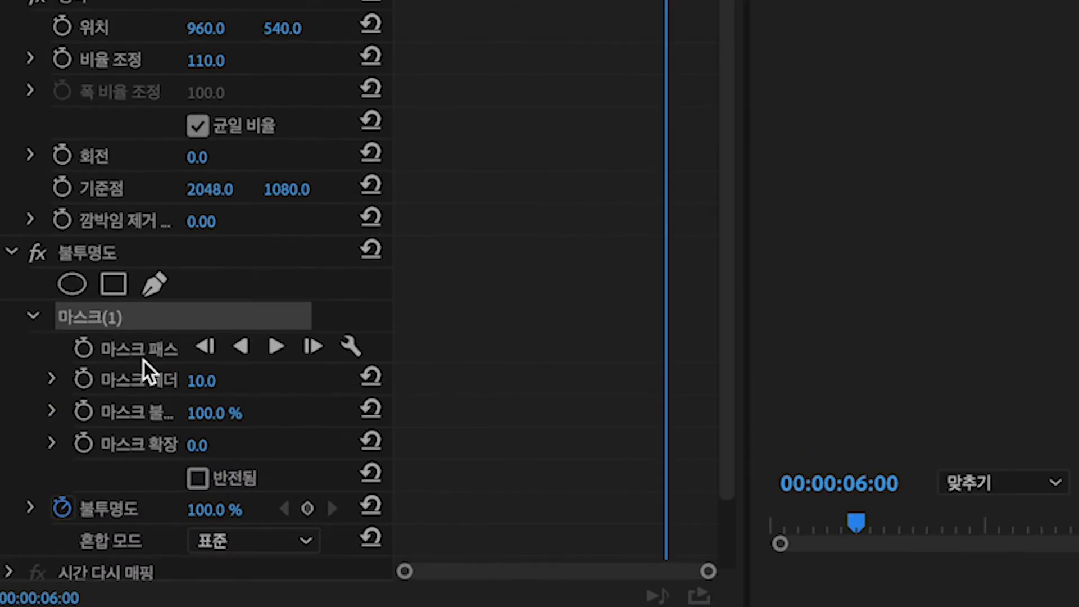
{"action": "left_click", "coordinate": [143, 359]}
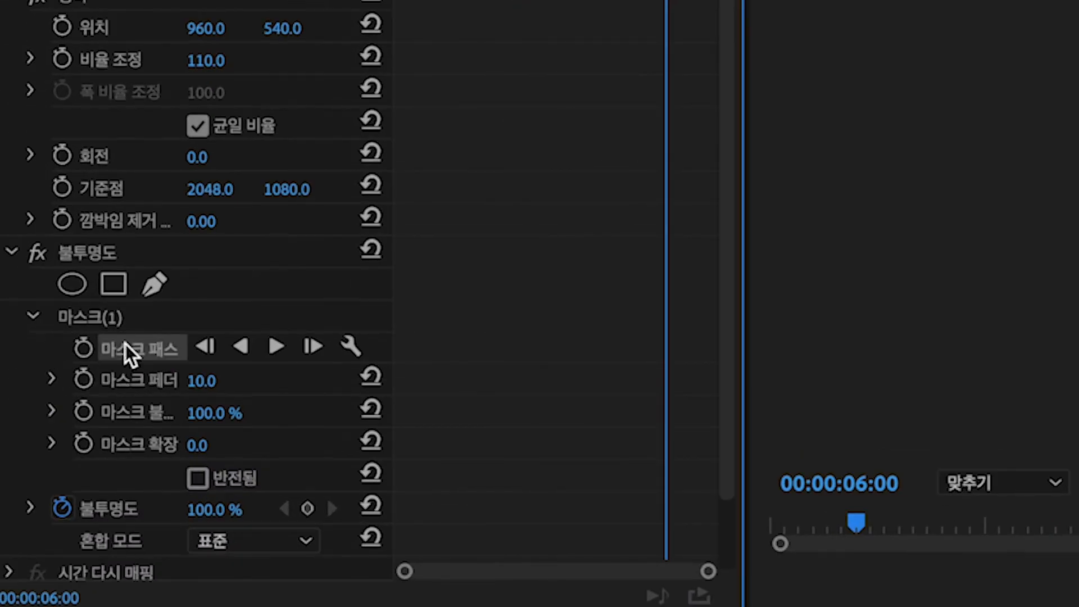
{"action": "left_click", "coordinate": [87, 354]}
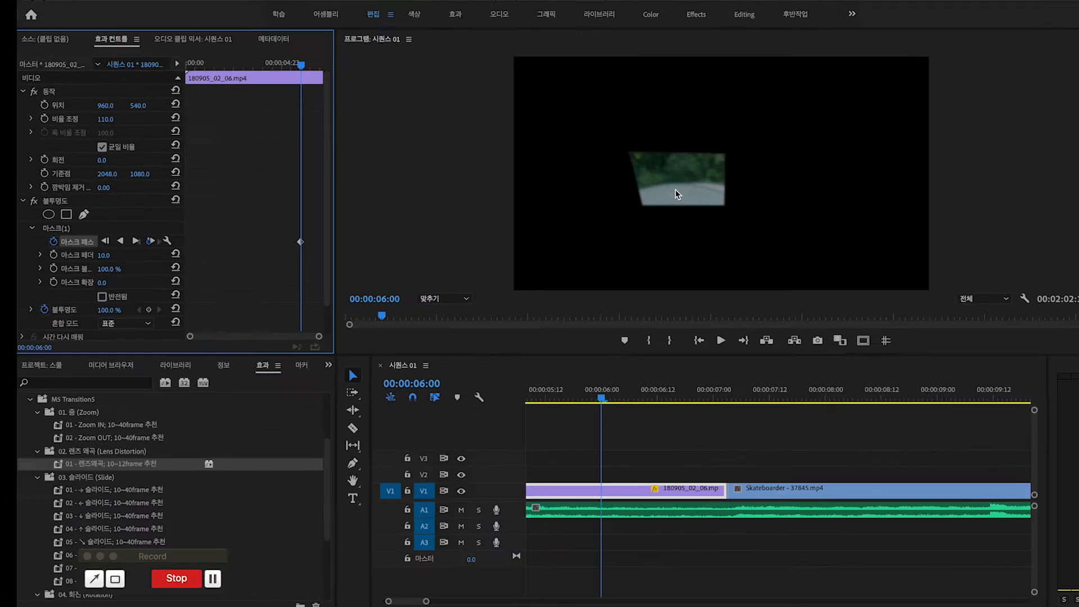
At 00:00:06:15, reshape the mask by pulling its lower-right corner outward to add a second mask path keyframe
{"action": "left_click_drag", "start_coordinate": [578, 388], "coordinate": [645, 394]}
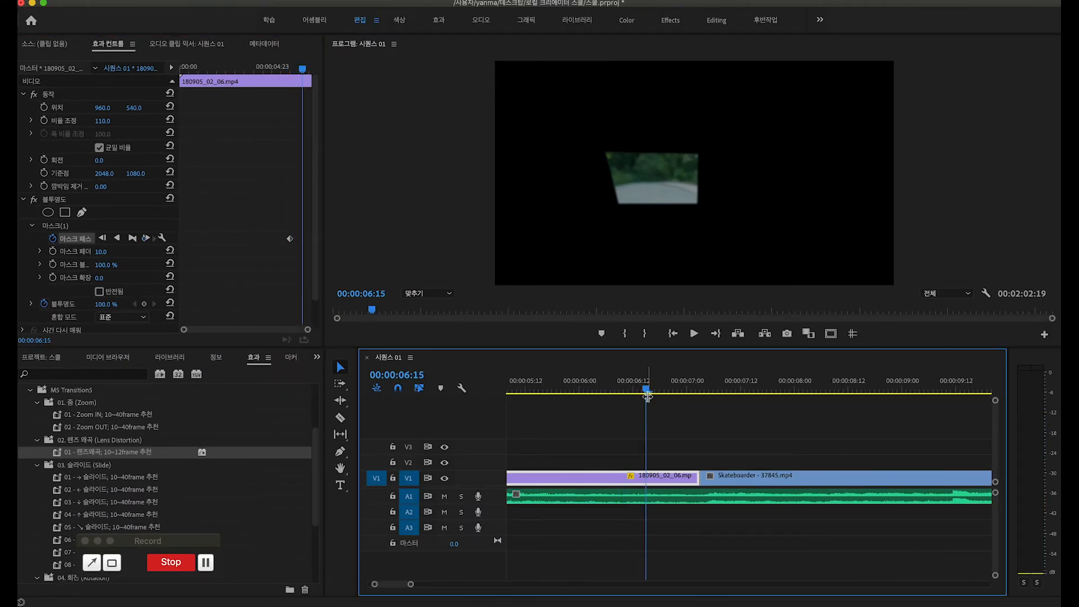
{"action": "left_click", "coordinate": [59, 226]}
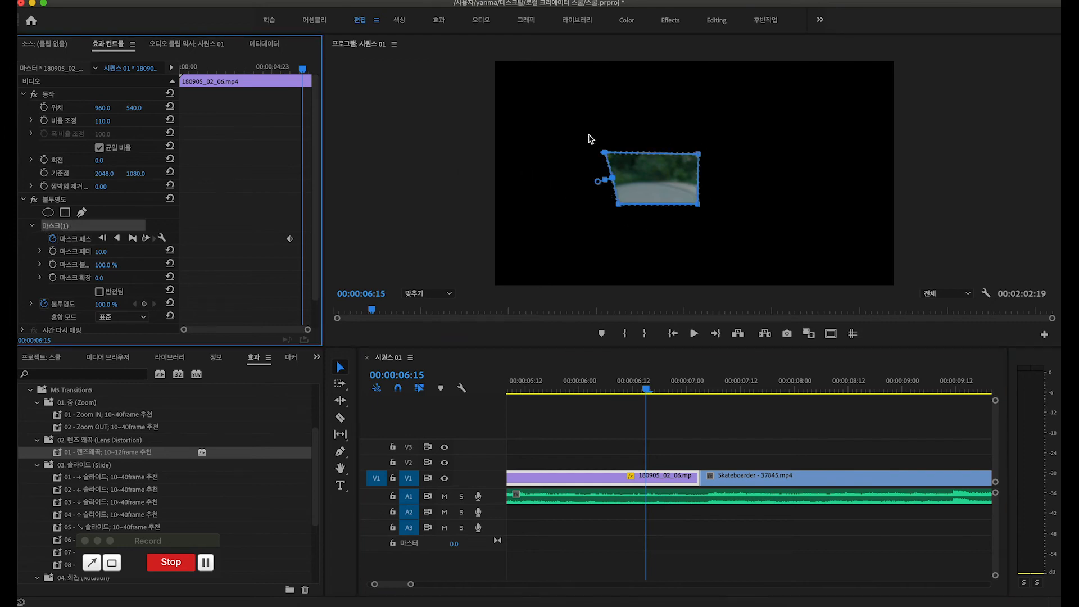
{"action": "left_click_drag", "start_coordinate": [699, 208], "coordinate": [753, 240]}
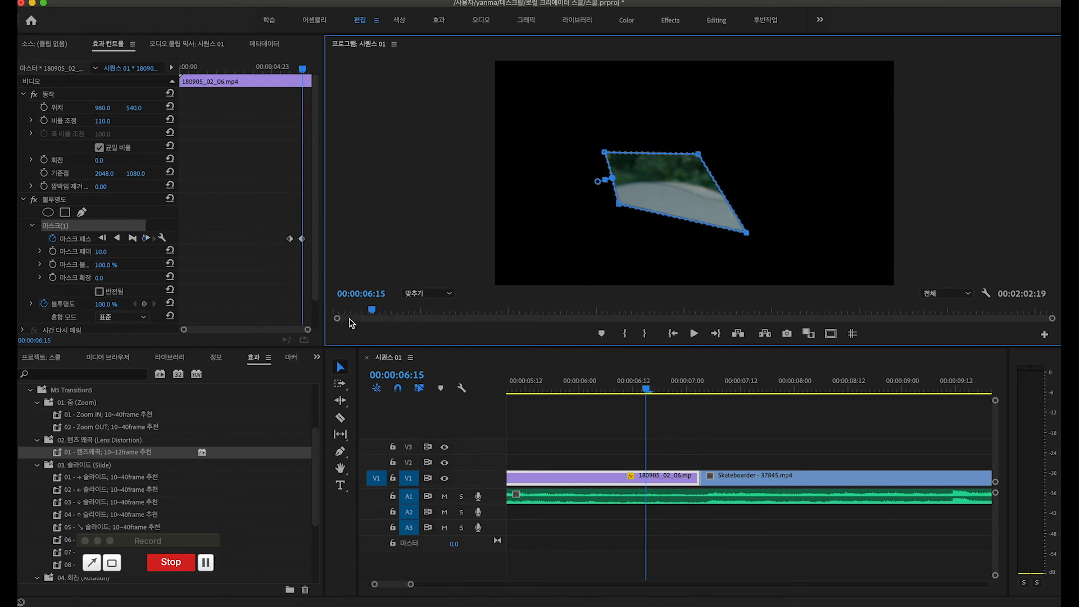
Play back and scrub the clip from 00:00:06:00 to review the mask shape's animation
{"action": "left_click_drag", "start_coordinate": [645, 392], "coordinate": [581, 391]}
{"action": "key", "text": "space"}
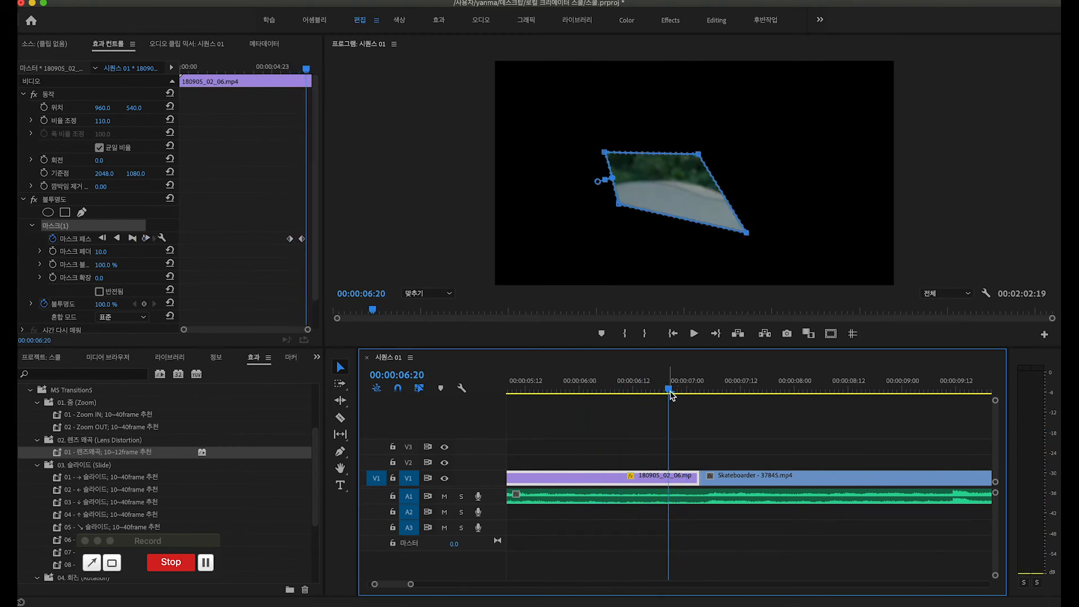
{"action": "left_click", "coordinate": [673, 397]}
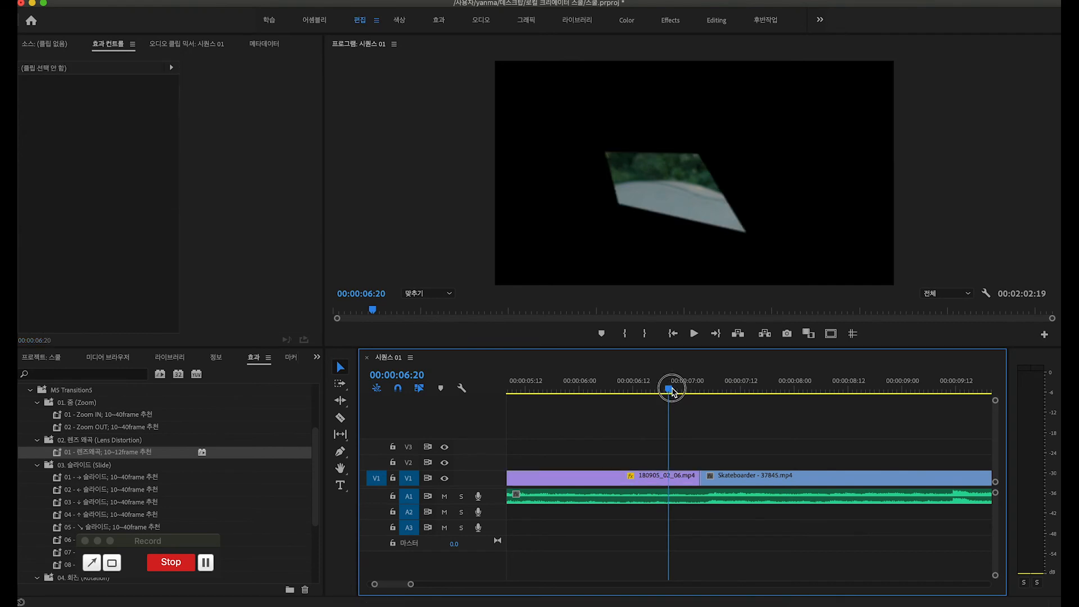
{"action": "left_click_drag", "start_coordinate": [671, 390], "coordinate": [594, 390]}
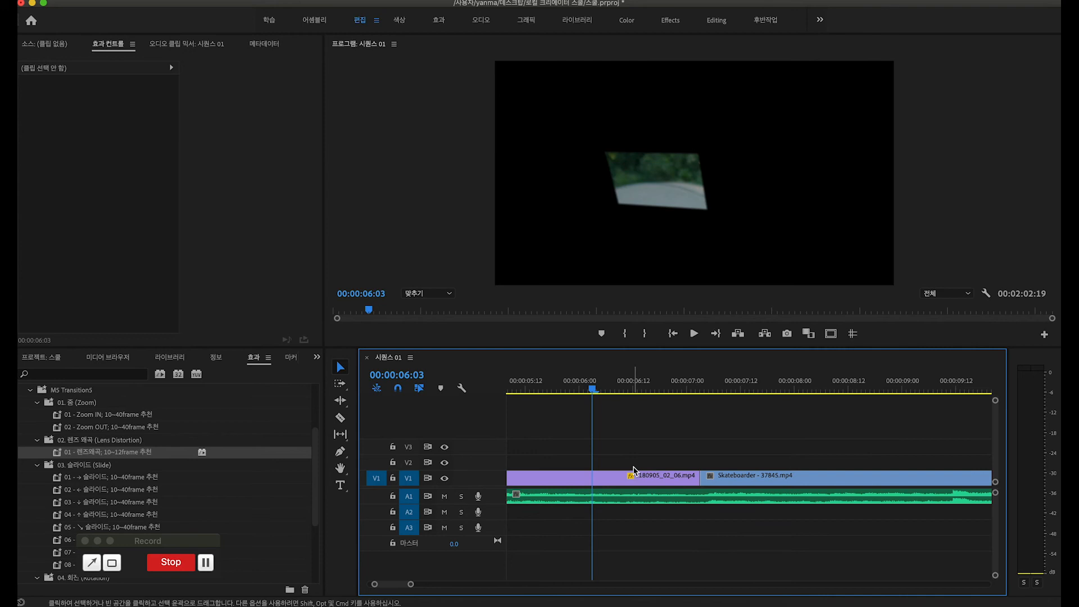
{"action": "mouse_move", "coordinate": [591, 393]}
{"action": "left_mouse_down"}
{"action": "mouse_move", "coordinate": [618, 388]}
{"action": "mouse_move", "coordinate": [592, 389]}
{"action": "left_mouse_up"}
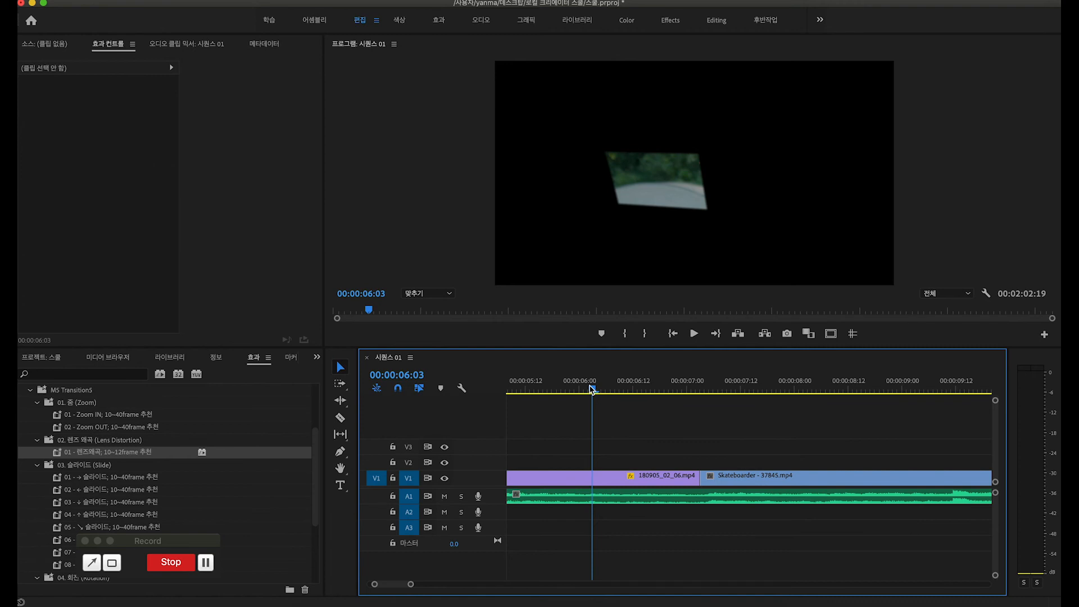
{"action": "left_click_drag", "start_coordinate": [592, 389], "coordinate": [581, 390]}
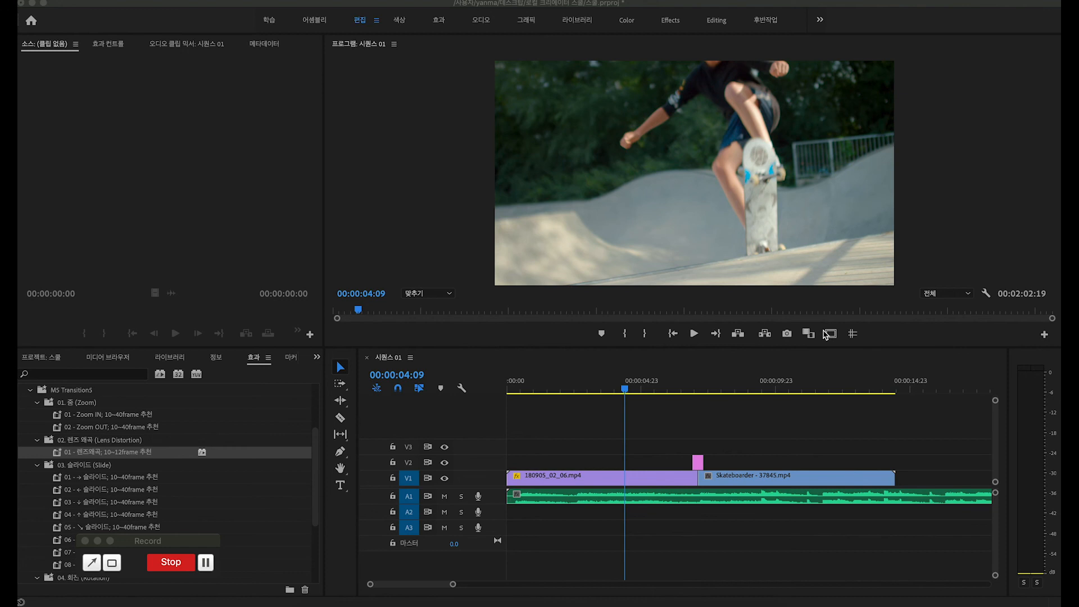
Mark the sequence's export range from an in point before the adjustment layer to an out point at 00:00:10:01
{"action": "left_click", "coordinate": [728, 428]}
{"action": "key", "text": "i"}
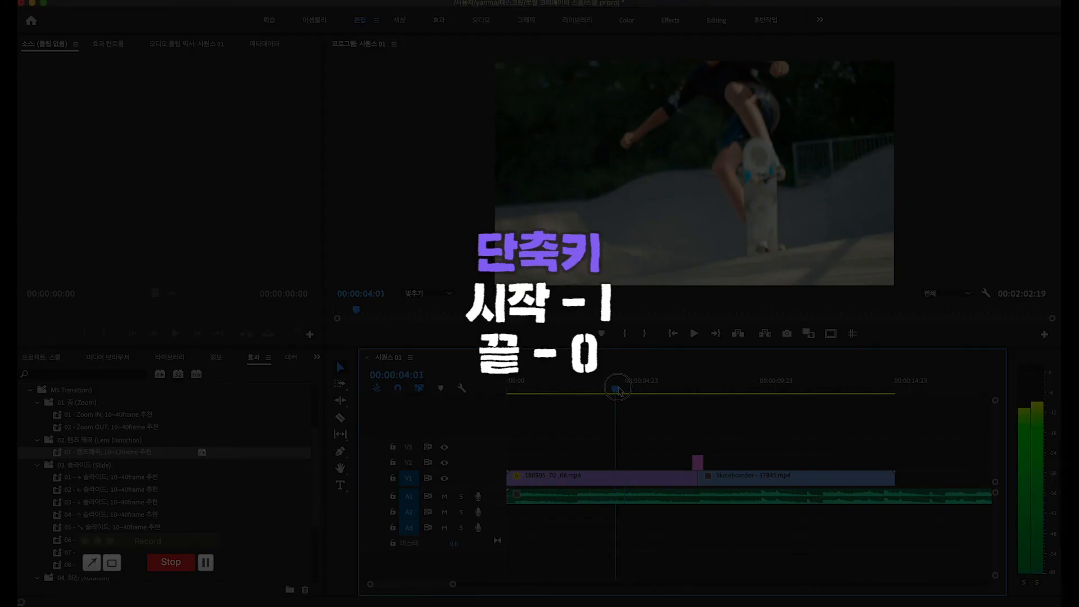
{"action": "left_click", "coordinate": [777, 389]}
{"action": "key", "text": "o"}
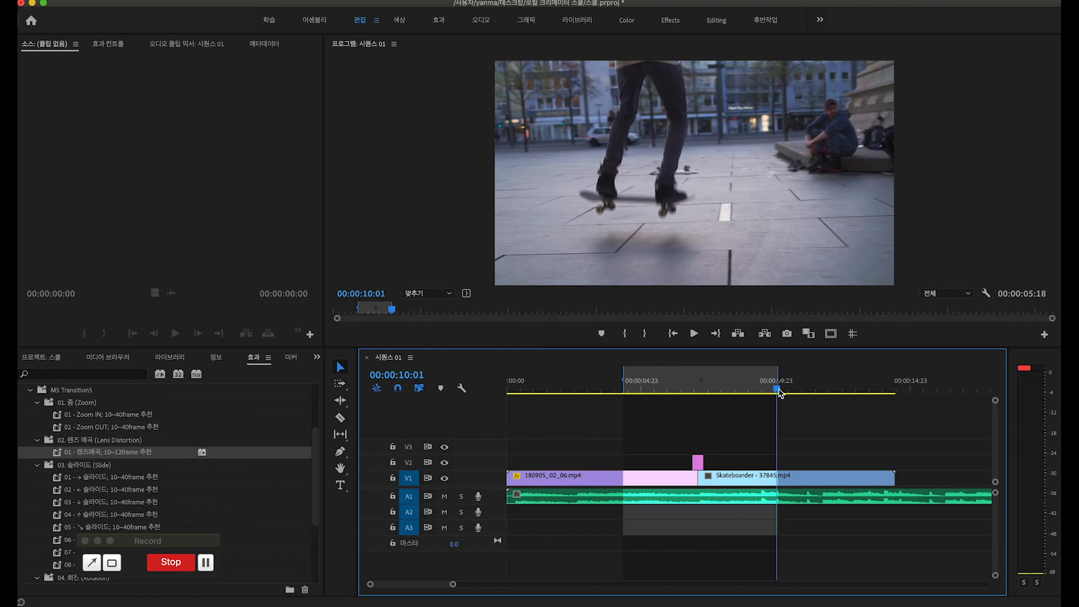
Open the media export settings for the marked range and choose the H.264 format
{"action": "left_click", "coordinate": [121, 0]}
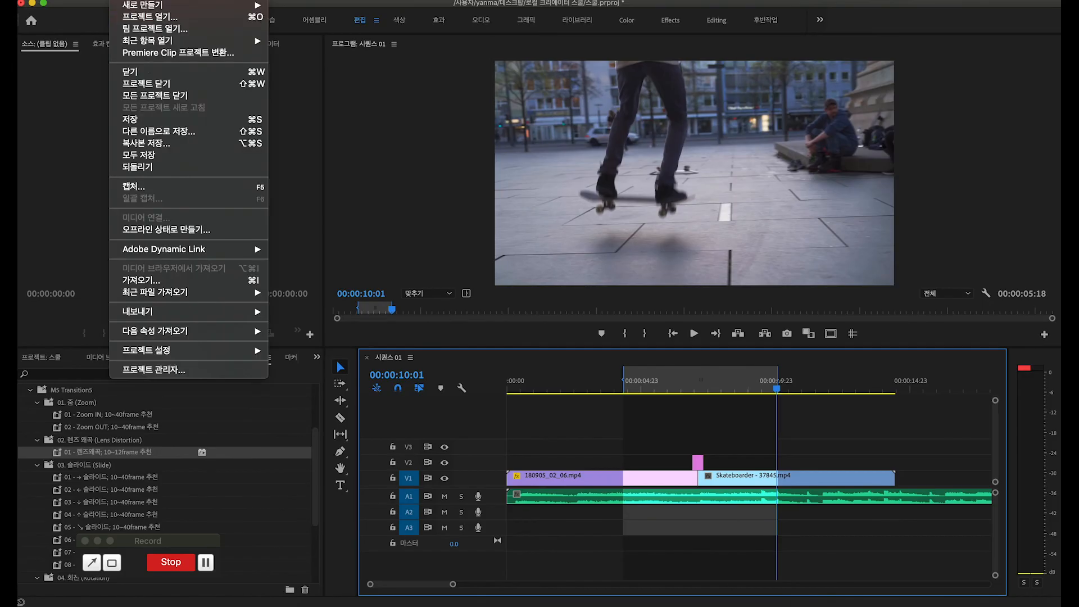
{"action": "mouse_move", "coordinate": [179, 314]}
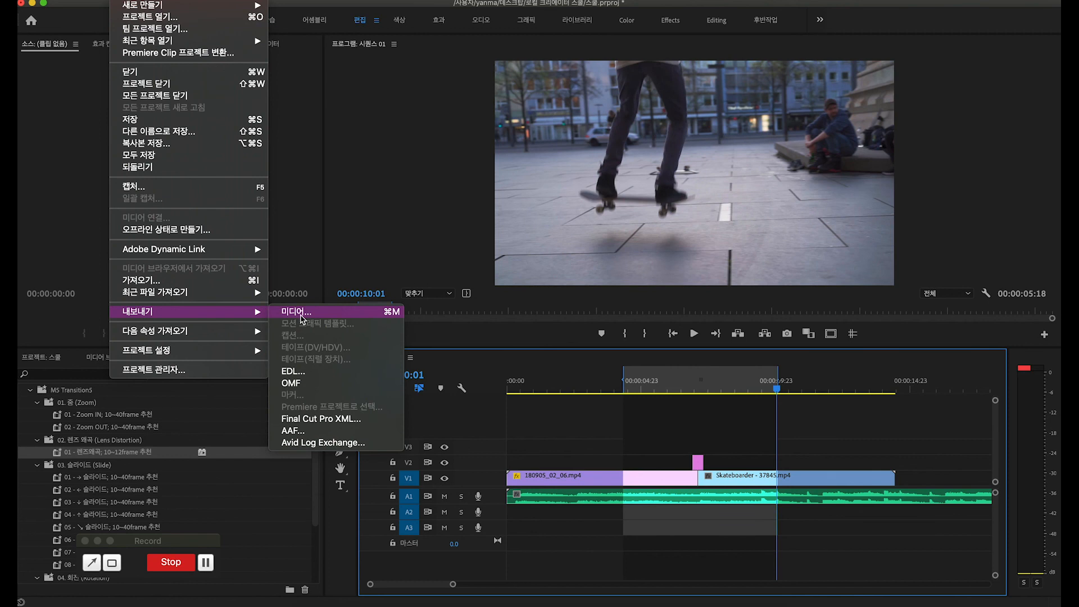
{"action": "left_click", "coordinate": [297, 312]}
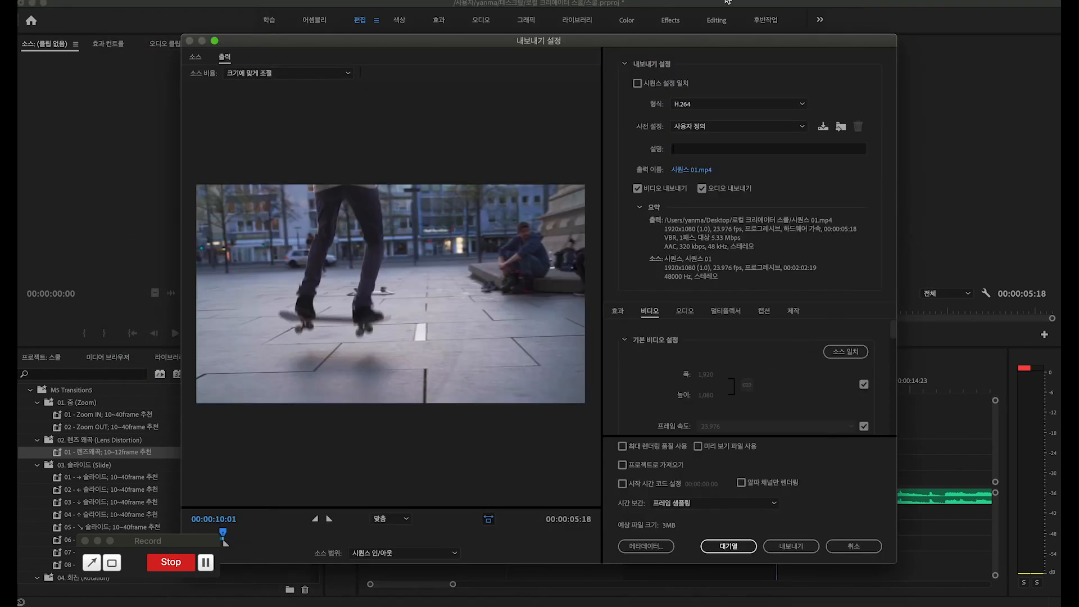
{"action": "left_click", "coordinate": [739, 104]}
{"action": "left_click", "coordinate": [707, 216]}
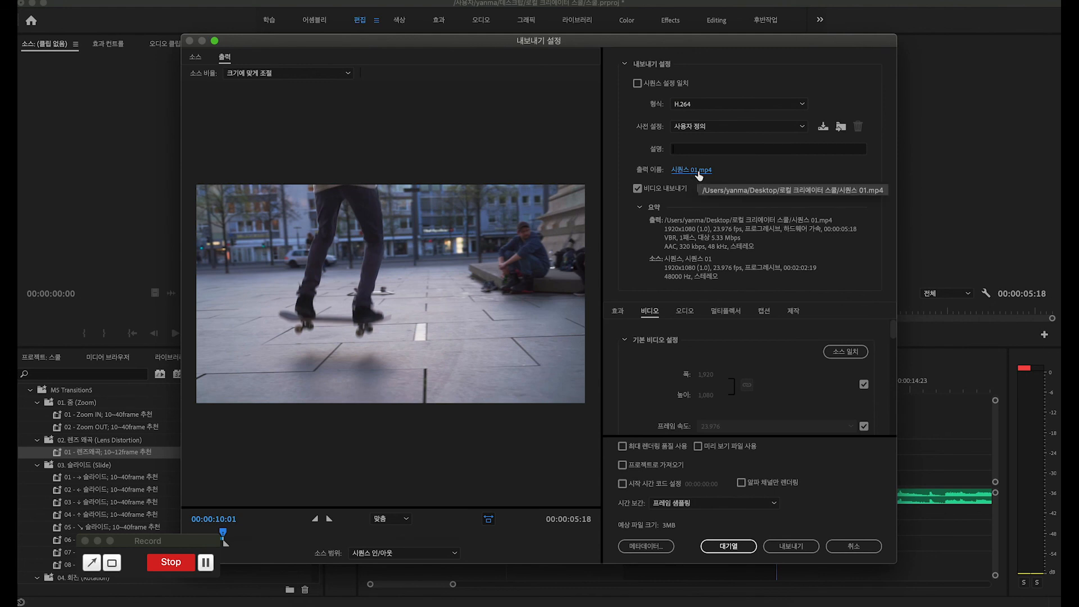
Name the output file 로컬 크리에이터 스쿨.mp4 in the 로컬 크리에이터 스쿨 desktop folder and export the video
{"action": "left_click", "coordinate": [697, 172]}
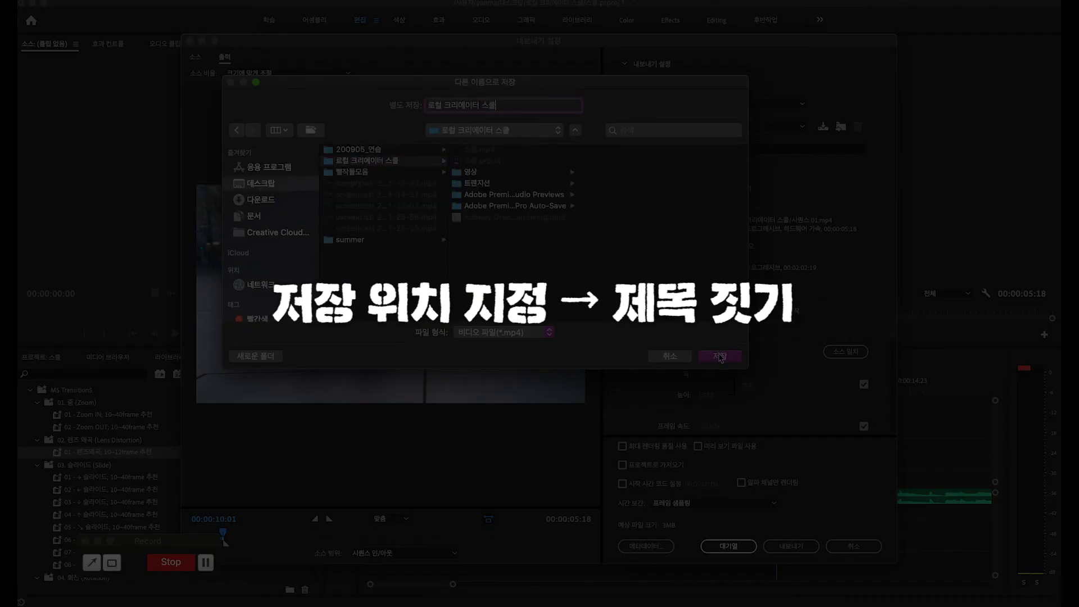
{"action": "left_click", "coordinate": [720, 355]}
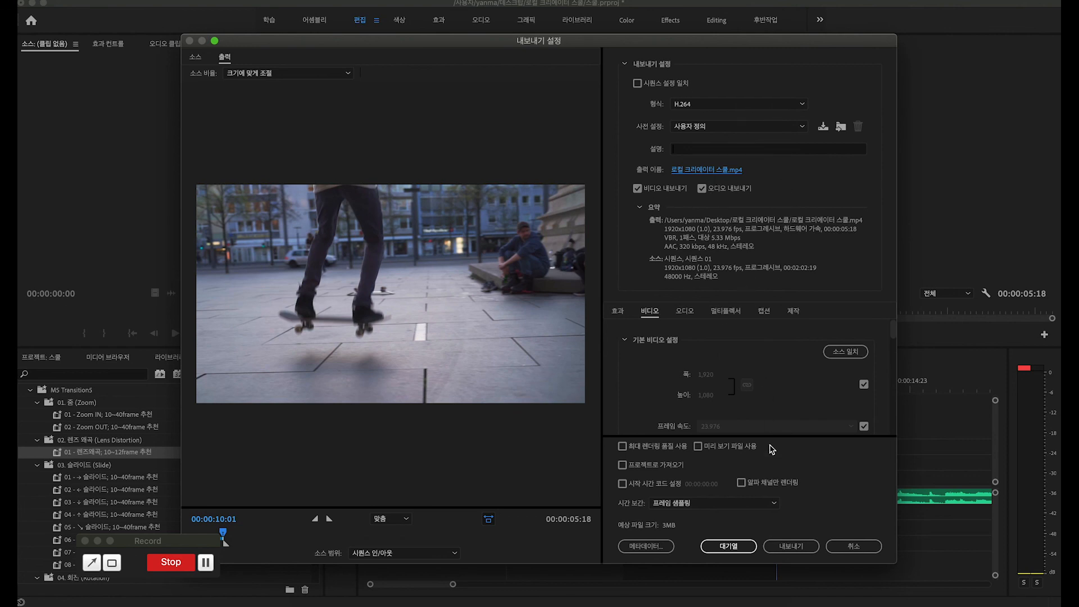
{"action": "left_click", "coordinate": [791, 546]}
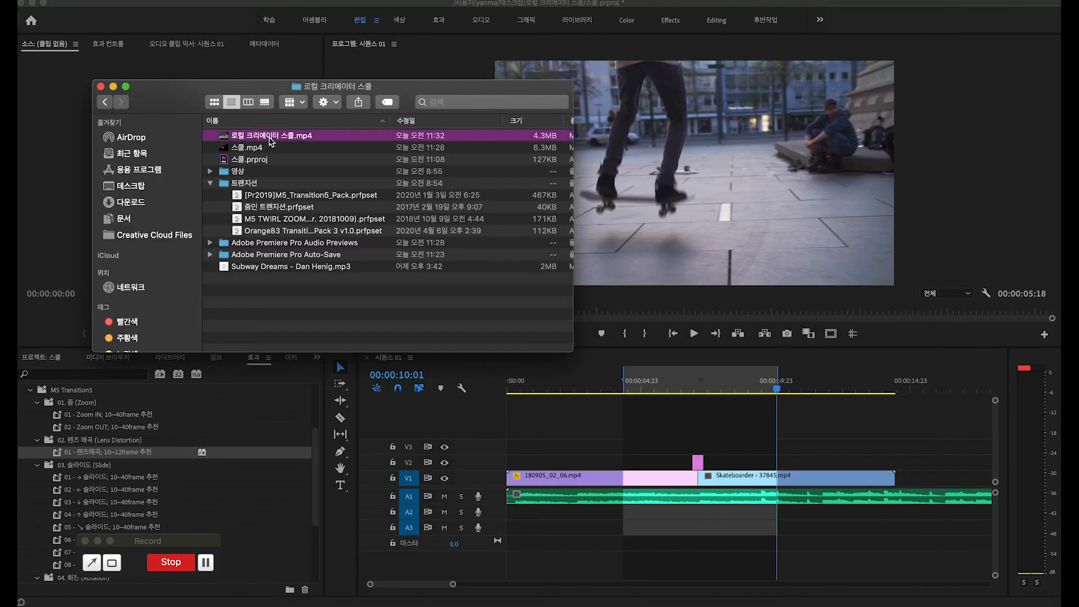
Preview the exported 로컬 크리에이터 스쿨.mp4 video from its folder in Finder
{"action": "key", "text": "space"}
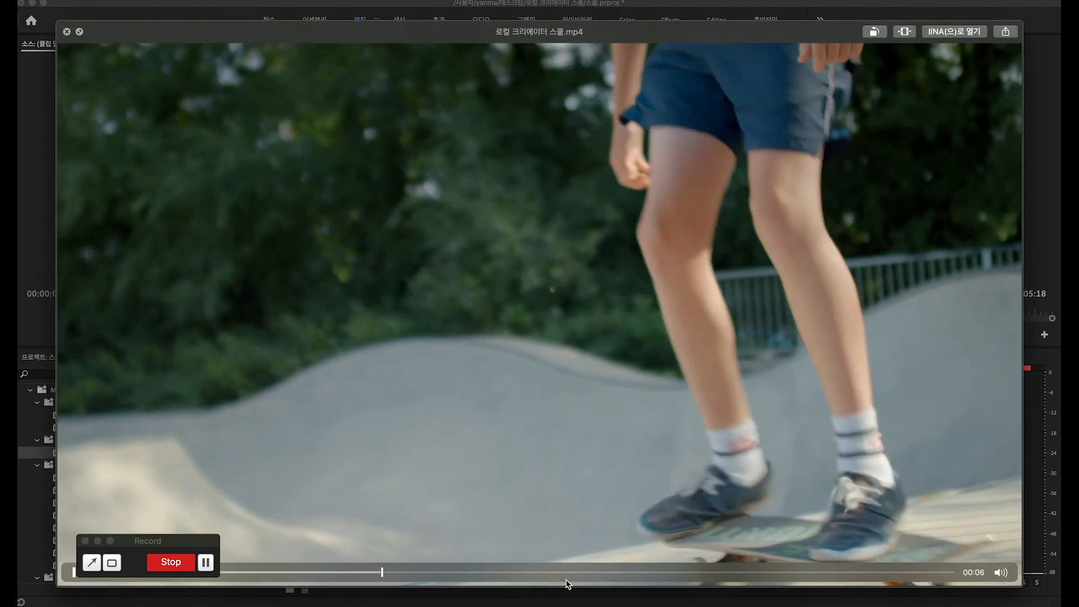